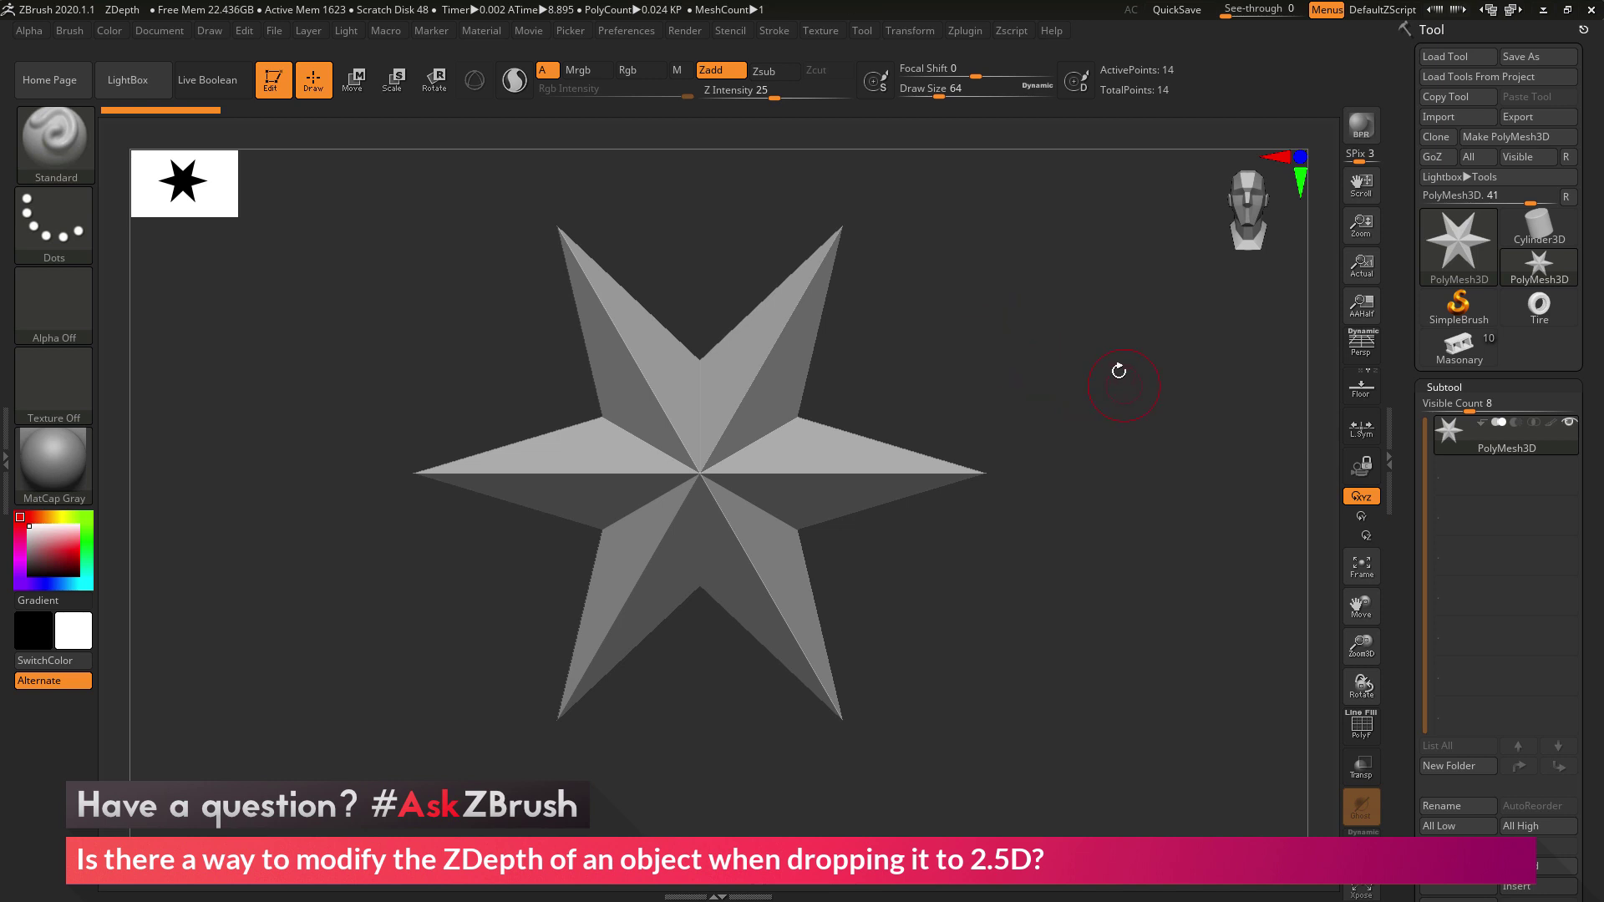
- Rotate and shrink the star, then snapshot it onto the canvas with Shift+S
mouse_move(1020, 327)
left_mouse_down()
mouse_move(1092, 333)
mouse_move(1026, 337)
left_mouse_up()
left_click_drag(1016, 321, 1035, 354)
mouse_move(999, 373)
left_mouse_down()
mouse_move(991, 351)
mouse_move(1027, 383)
mouse_move(1031, 347)
mouse_move(985, 351)
mouse_move(1056, 368)
mouse_move(1081, 443)
mouse_move(1092, 415)
left_mouse_up()
key("shift")
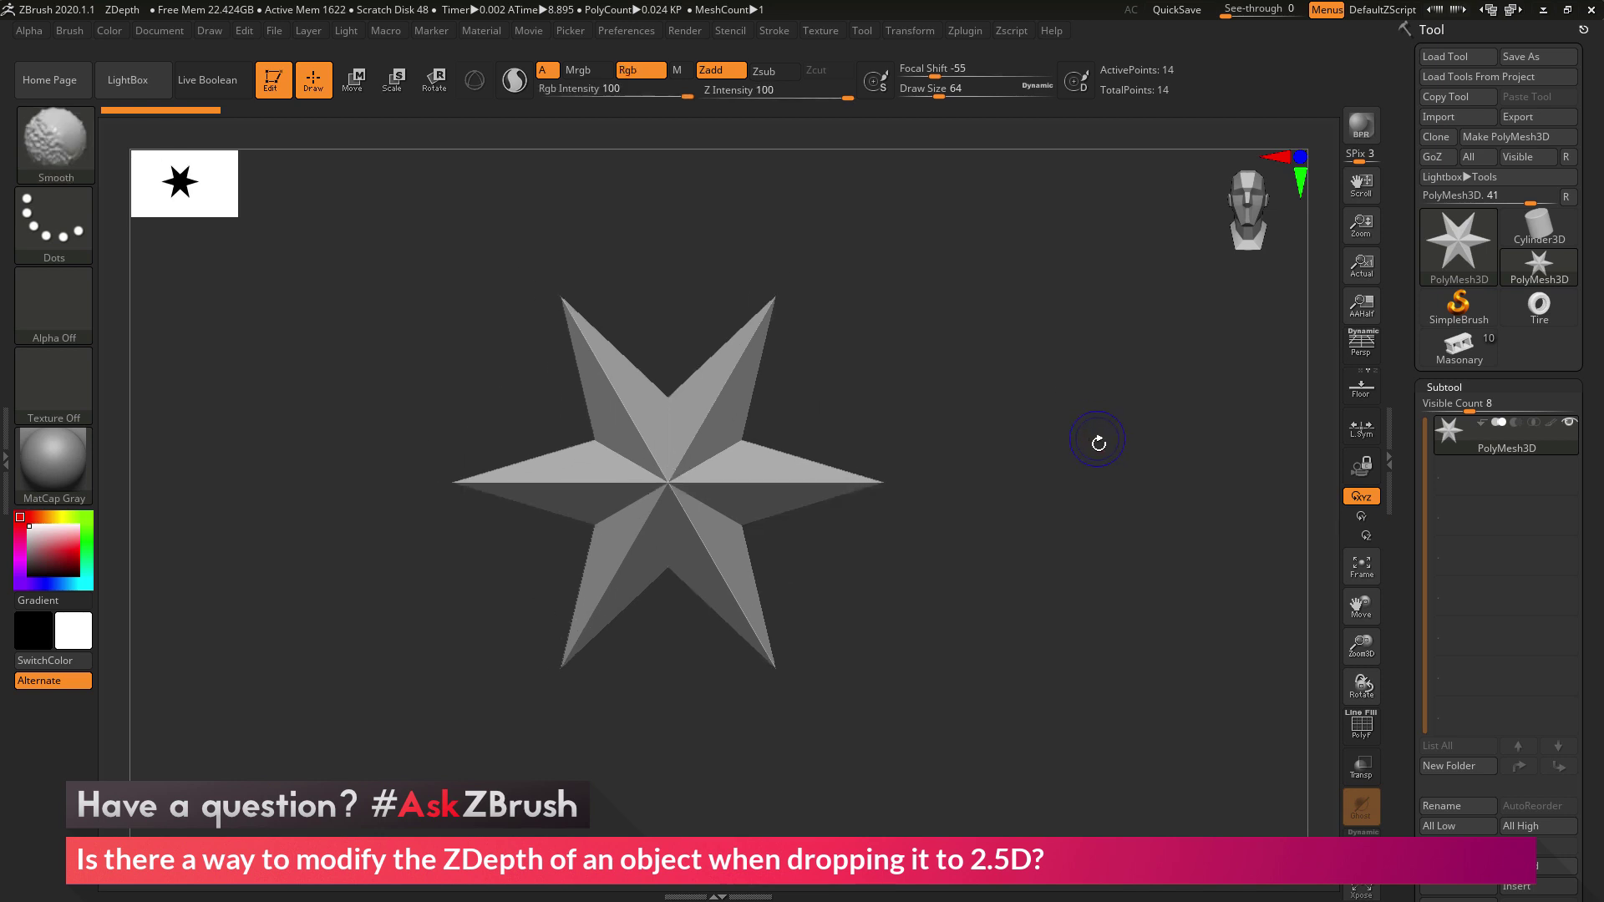
- Drag the live star to sit just left of its snapshot, slightly overlapping
mouse_move(388, 541)
left_mouse_down()
mouse_move(863, 615)
mouse_move(816, 539)
mouse_move(1278, 480)
mouse_move(1106, 361)
mouse_move(889, 369)
mouse_move(821, 465)
mouse_move(802, 545)
mouse_move(1034, 372)
mouse_move(1267, 460)
mouse_move(803, 462)
mouse_move(1130, 501)
mouse_move(1074, 417)
mouse_move(1134, 402)
mouse_move(1333, 462)
mouse_move(1370, 506)
mouse_move(989, 496)
mouse_move(1227, 494)
mouse_move(1150, 333)
mouse_move(972, 327)
mouse_move(980, 544)
mouse_move(1045, 512)
mouse_move(1124, 503)
mouse_move(984, 483)
mouse_move(973, 437)
mouse_move(772, 517)
mouse_move(687, 423)
left_mouse_up()
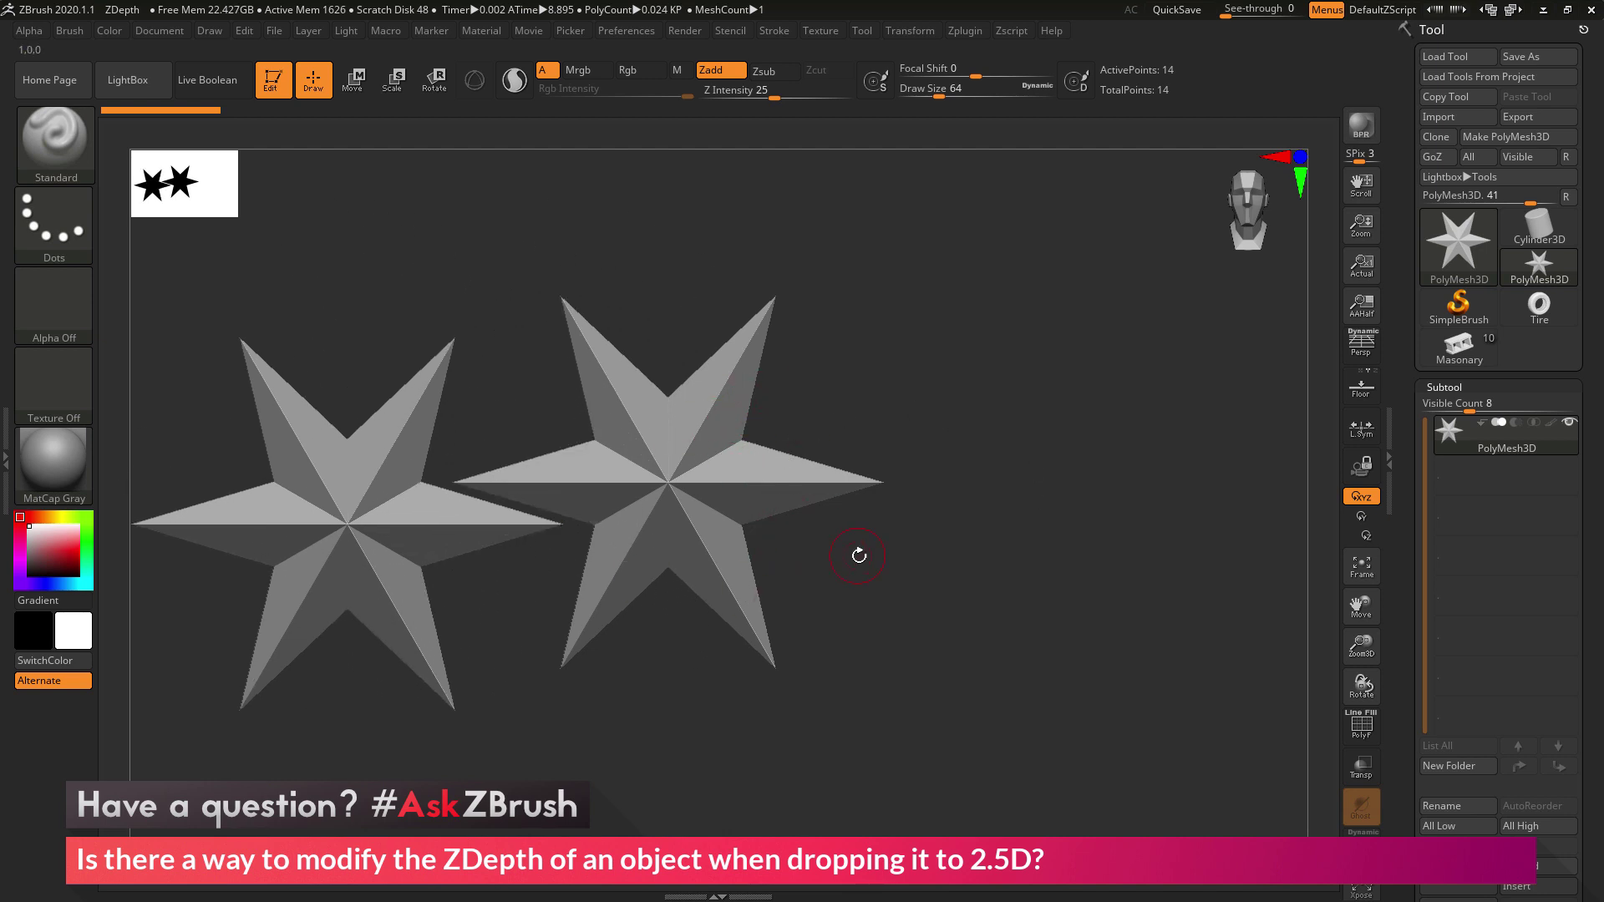
left_click_drag(856, 554, 1026, 496)
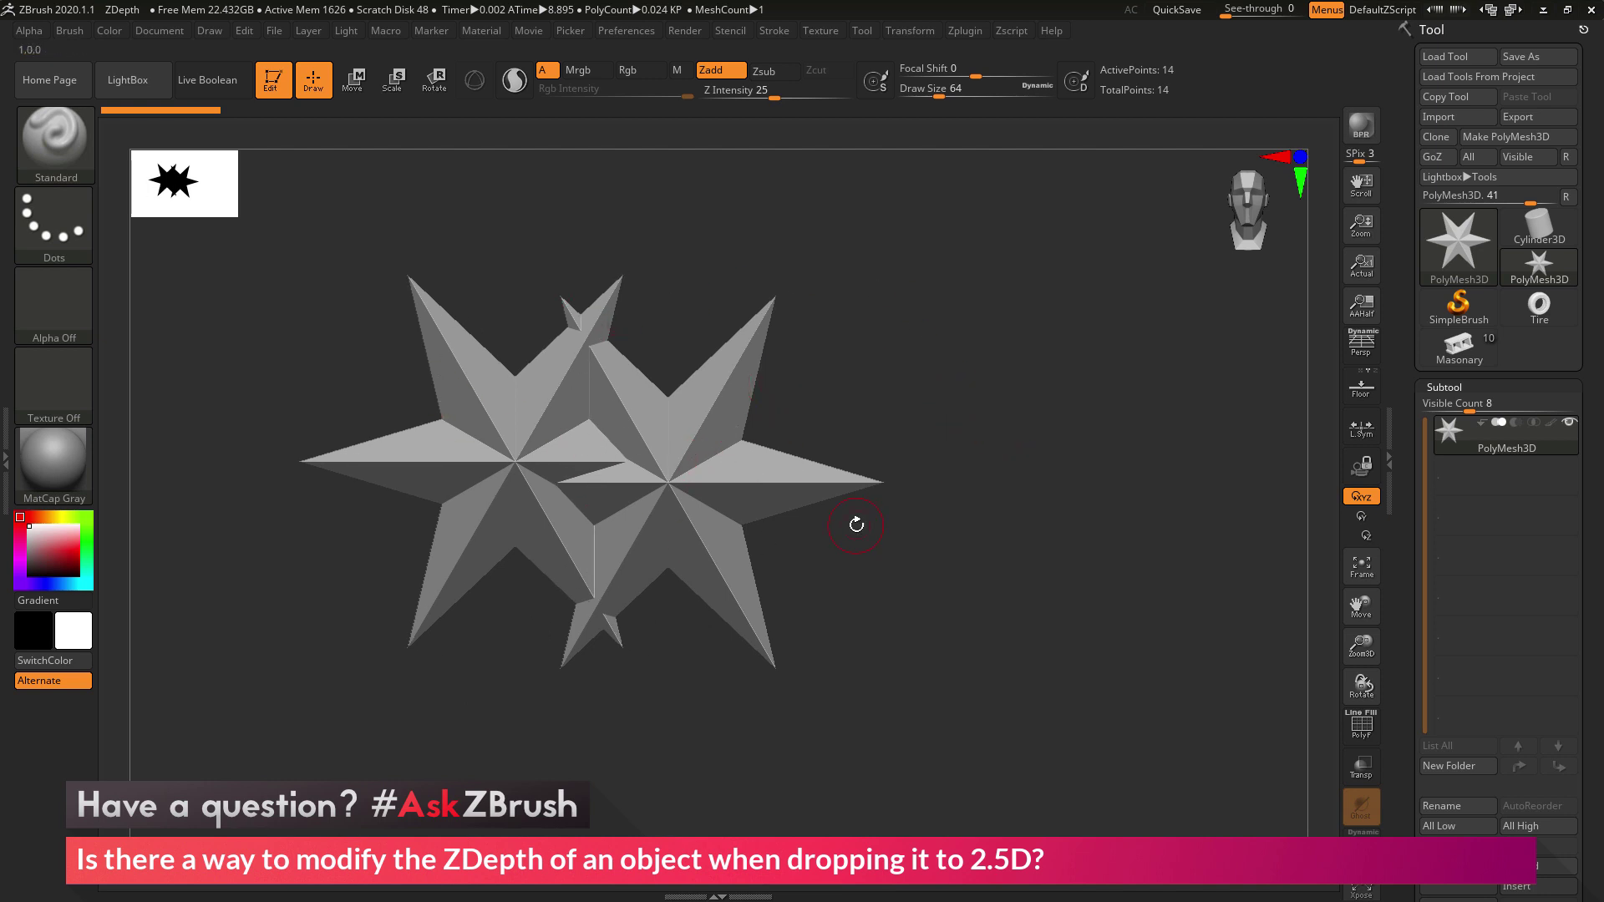
left_click_drag(960, 426, 919, 448)
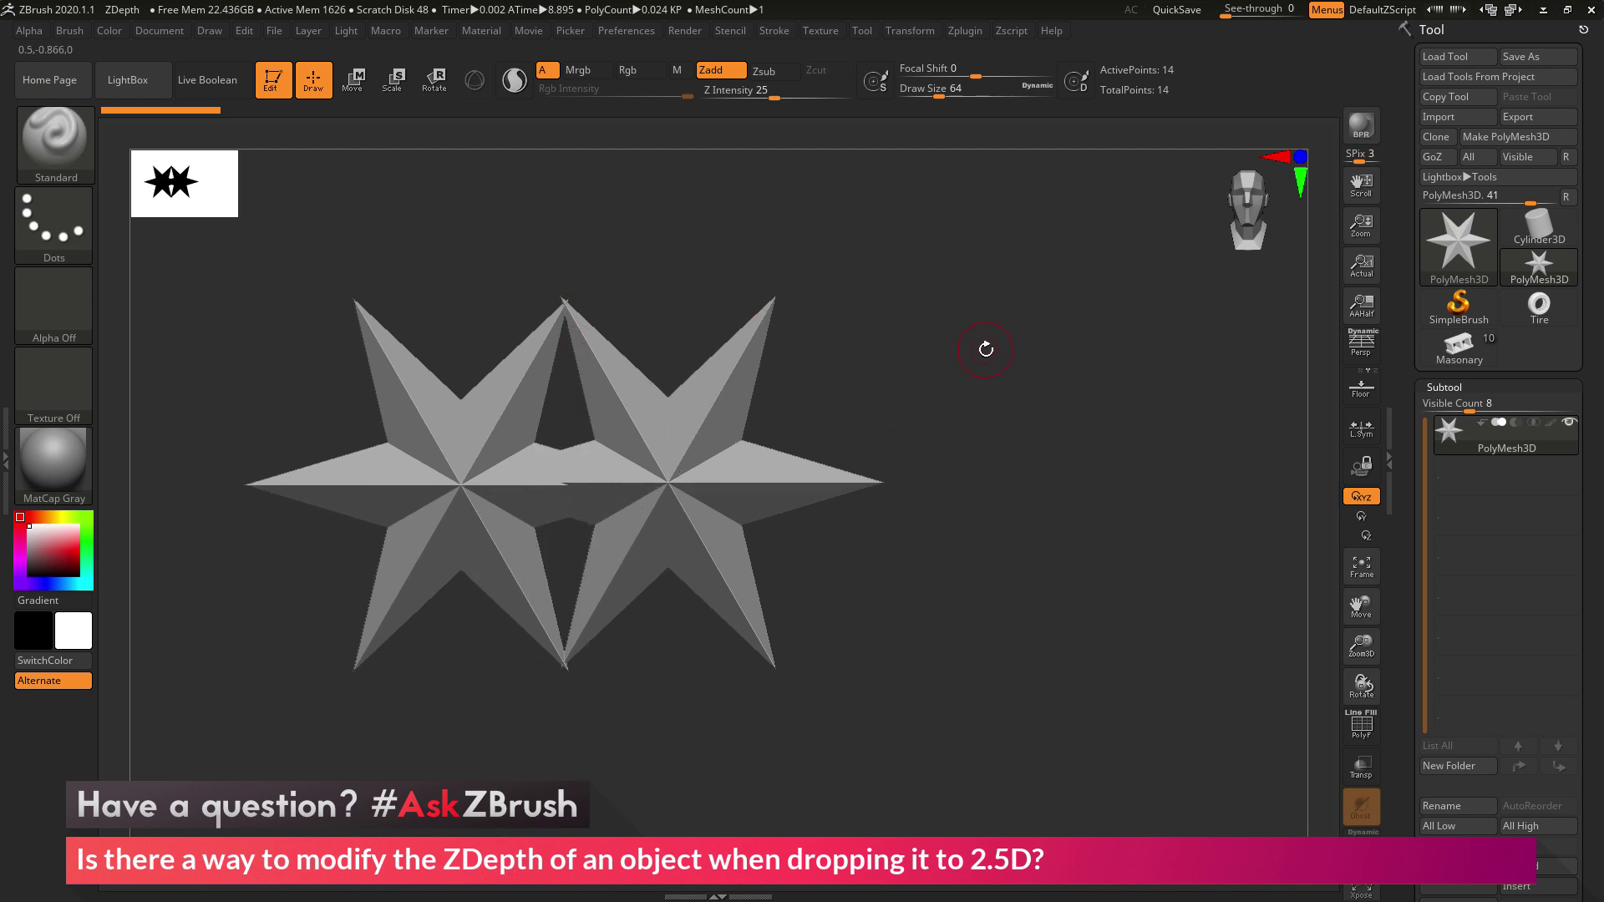
left_click_drag(985, 349, 848, 400)
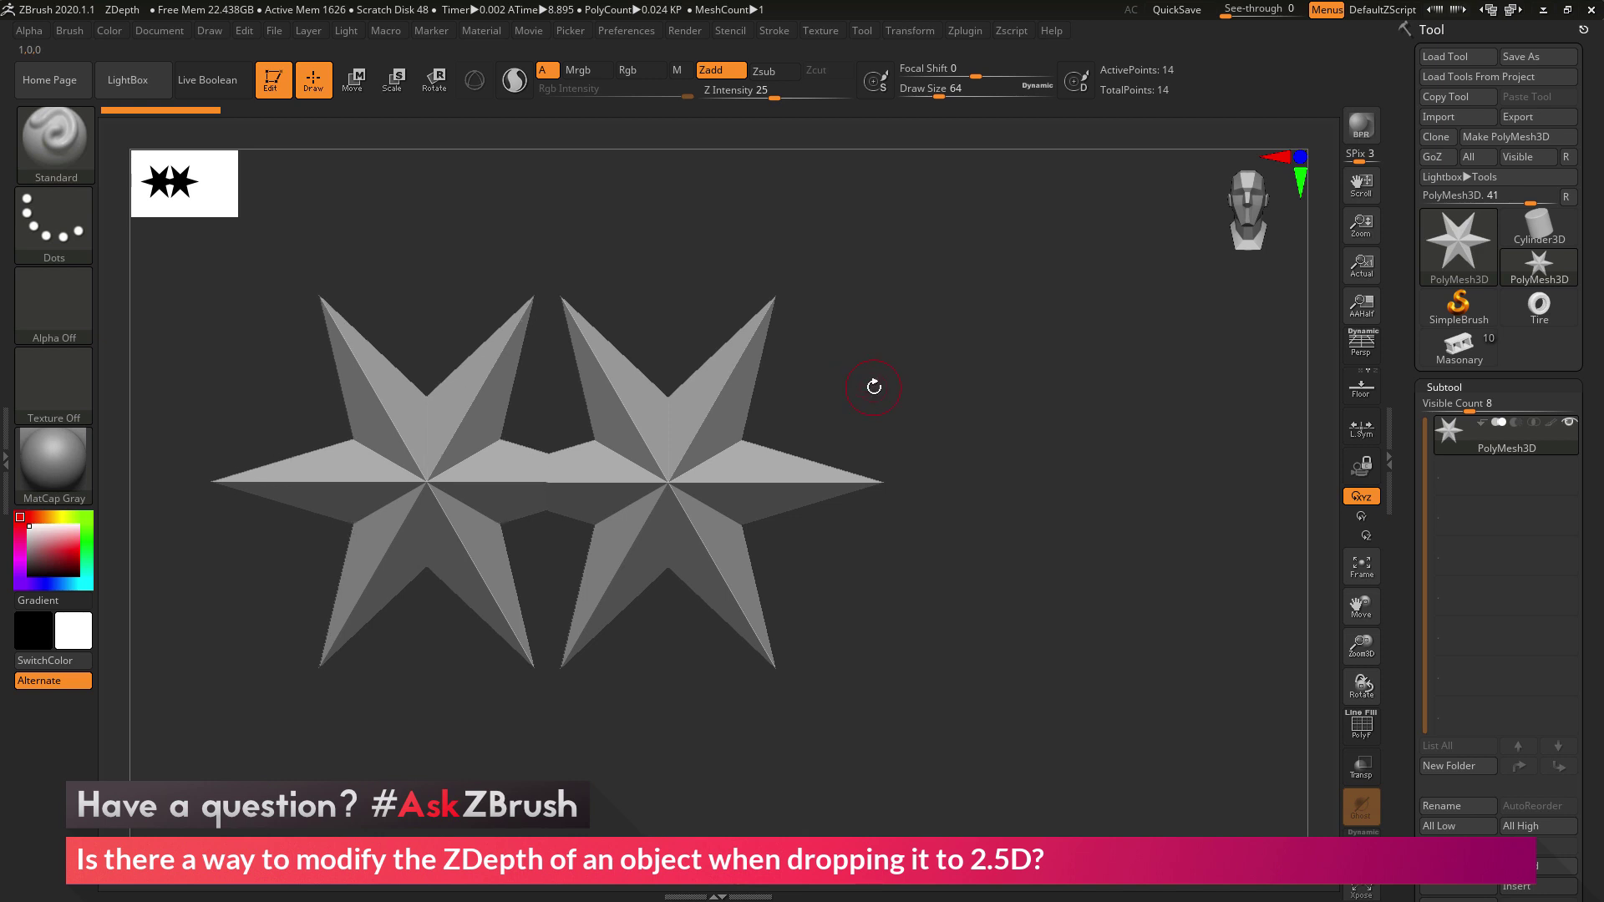
- Turn the live star edge-on beside the snapshot, show the Floor grid, and enter Move mode
left_click_drag(873, 387, 812, 448)
left_click_drag(998, 417, 1234, 419)
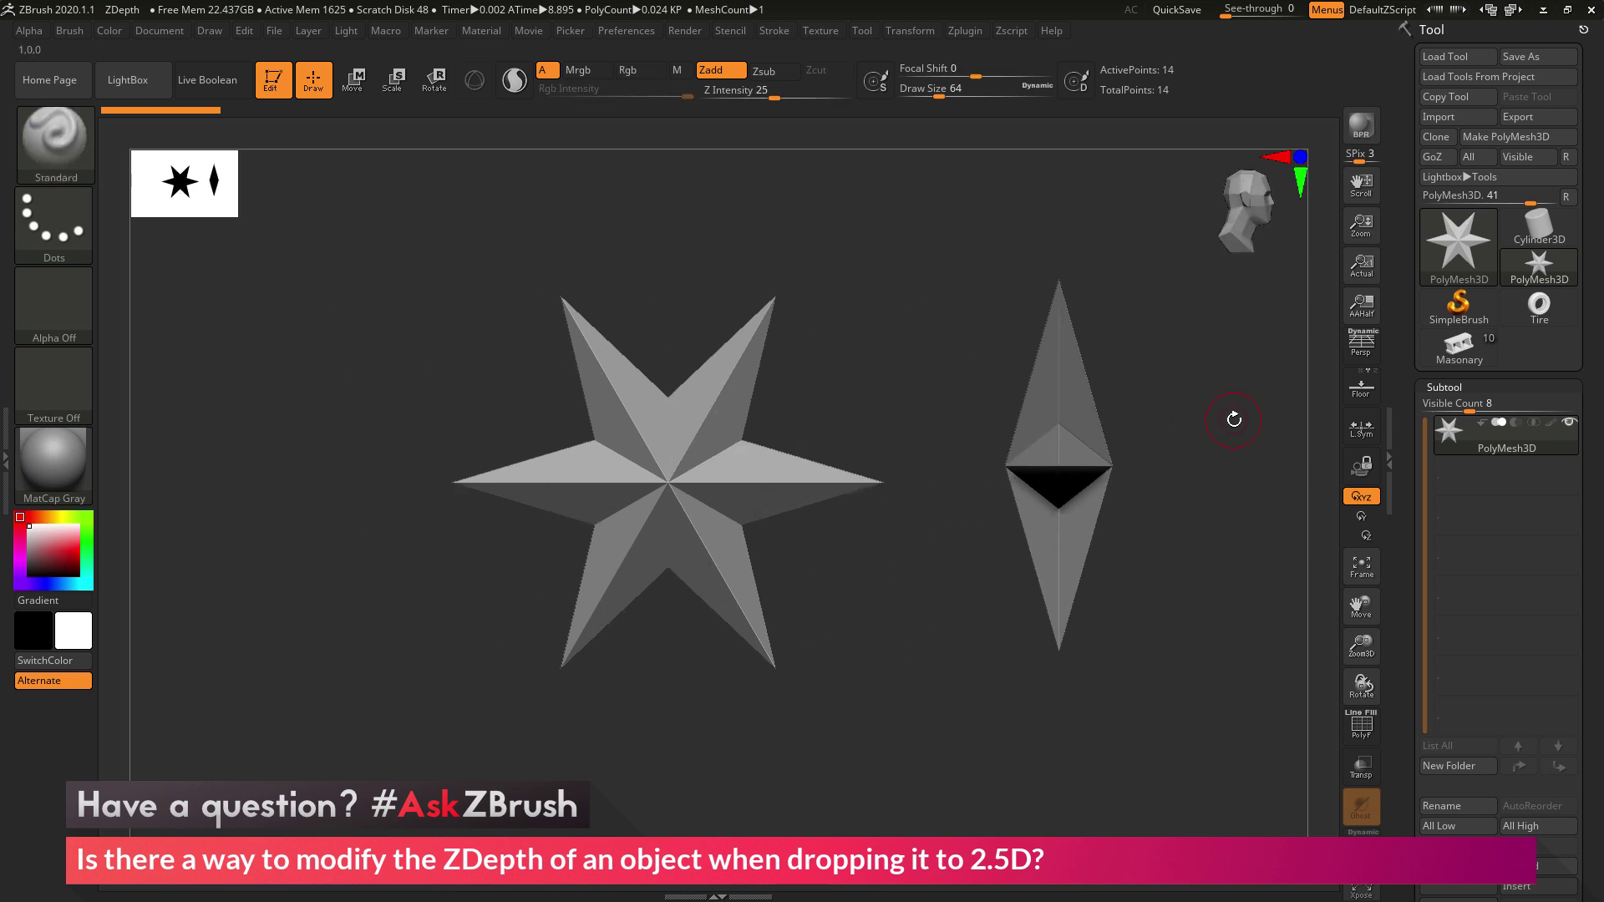
left_click(1351, 399)
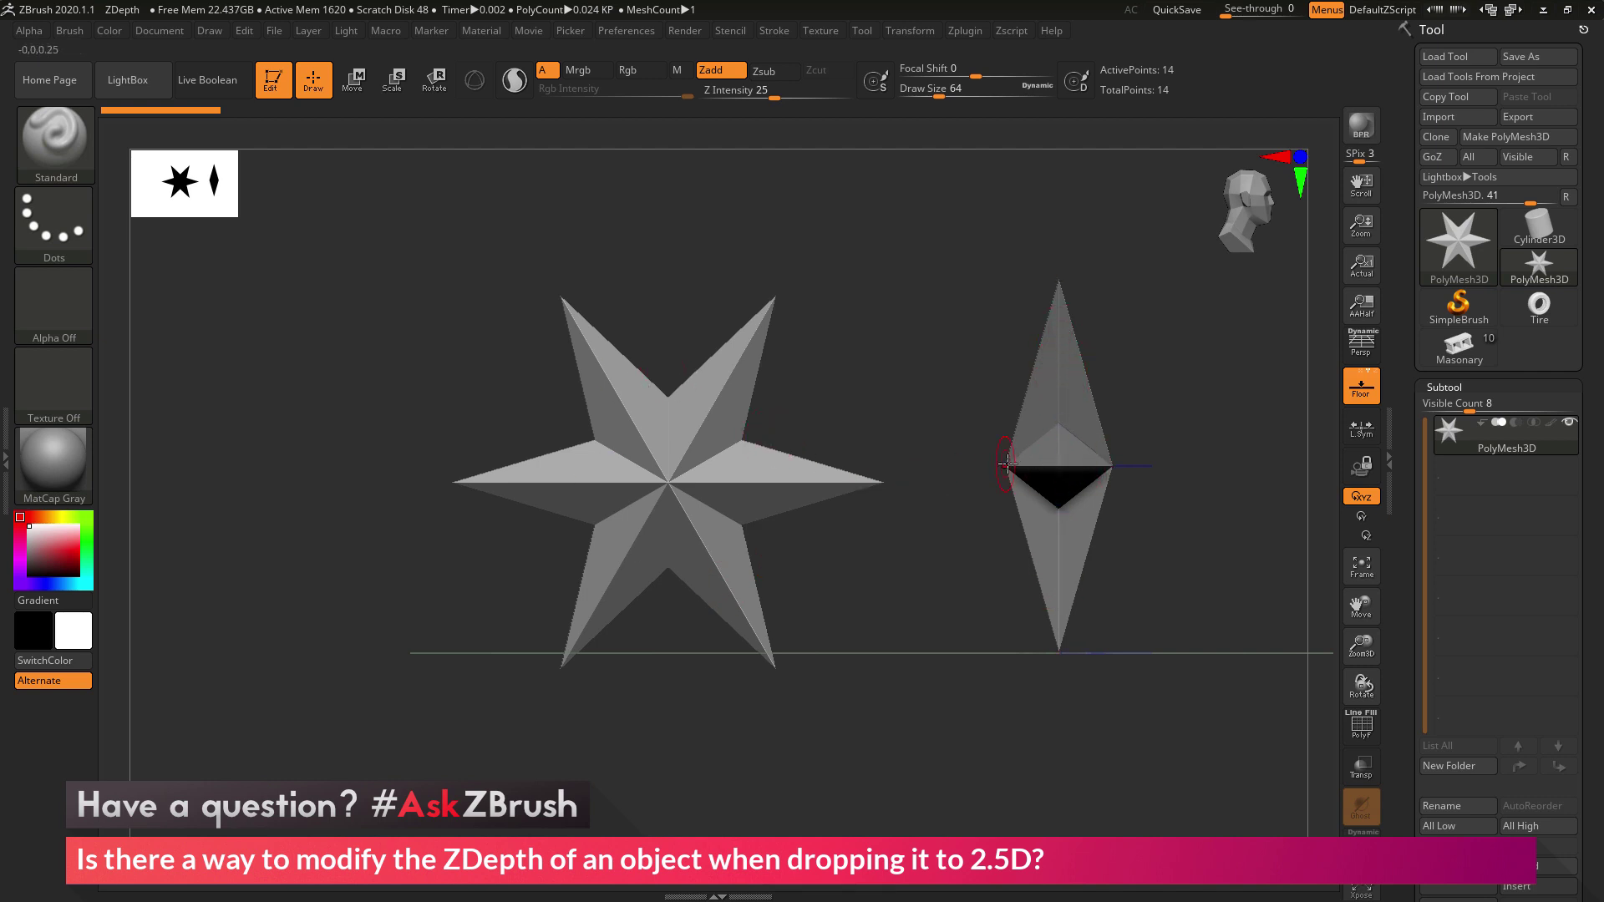
key("y")
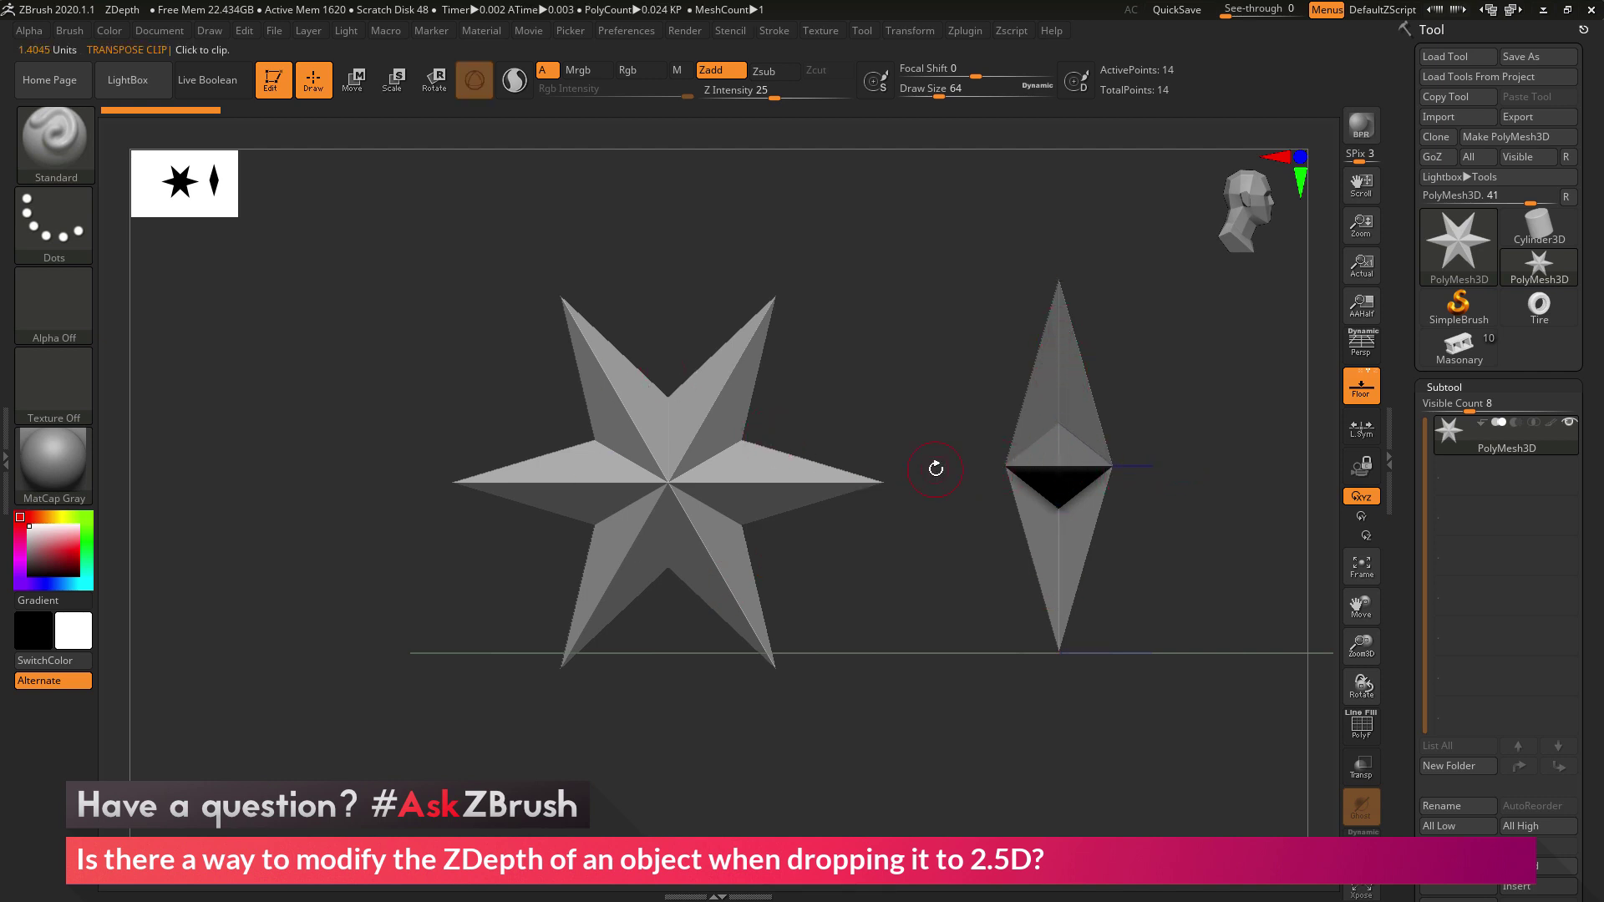
left_click(354, 81)
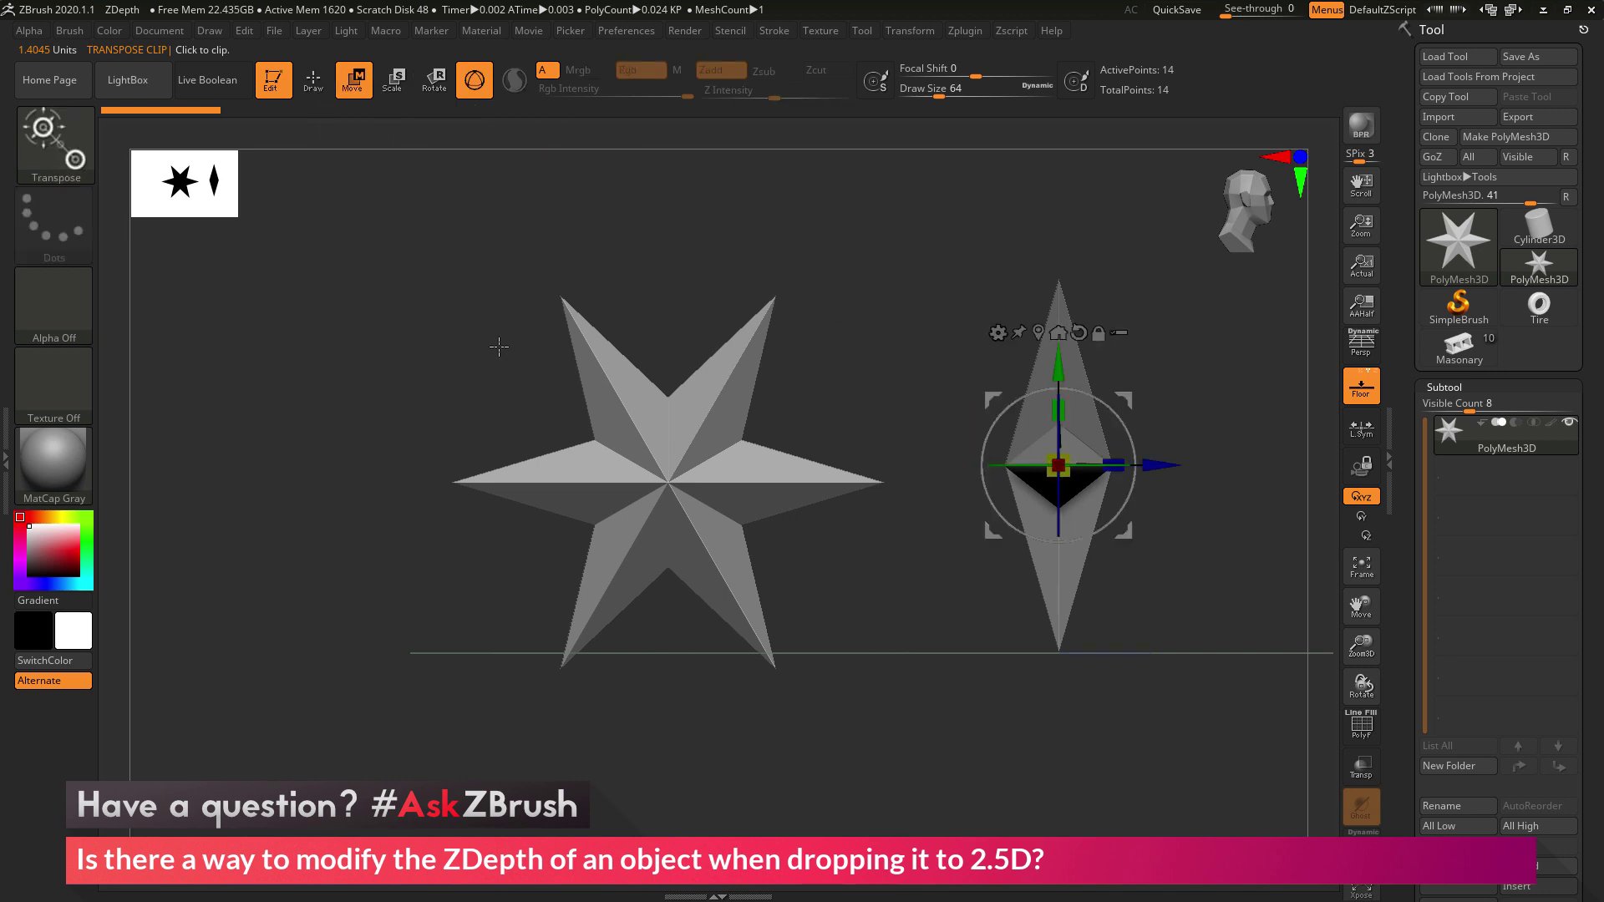
- Switch to the transpose line handle and push the edge-on star to a new depth
left_click(478, 83)
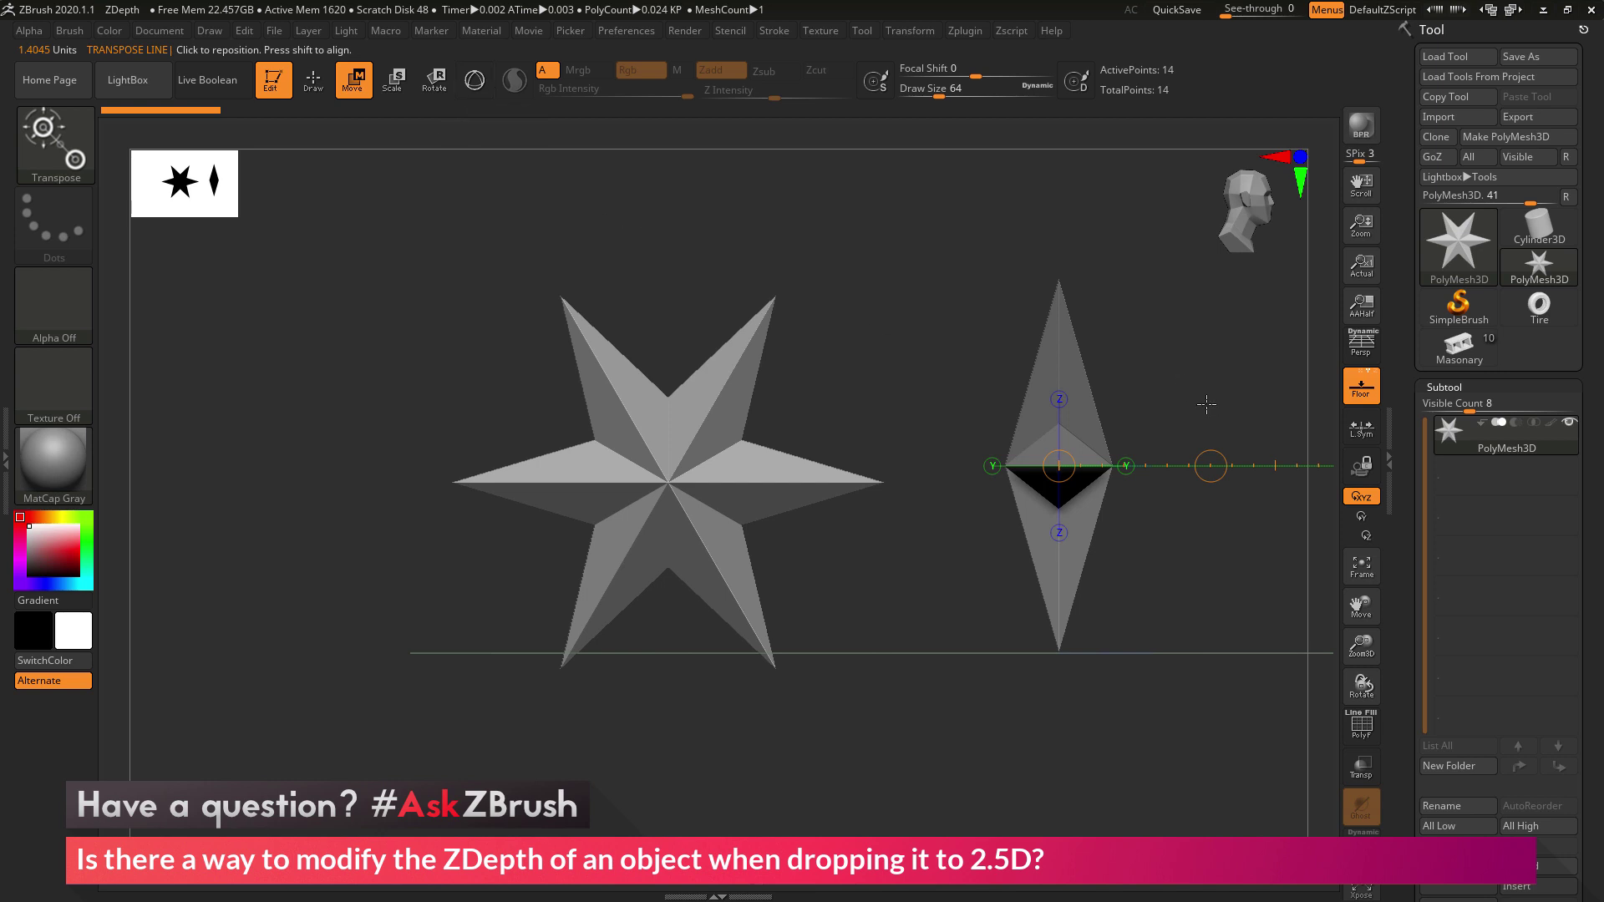
left_click_drag(1211, 465, 1105, 465)
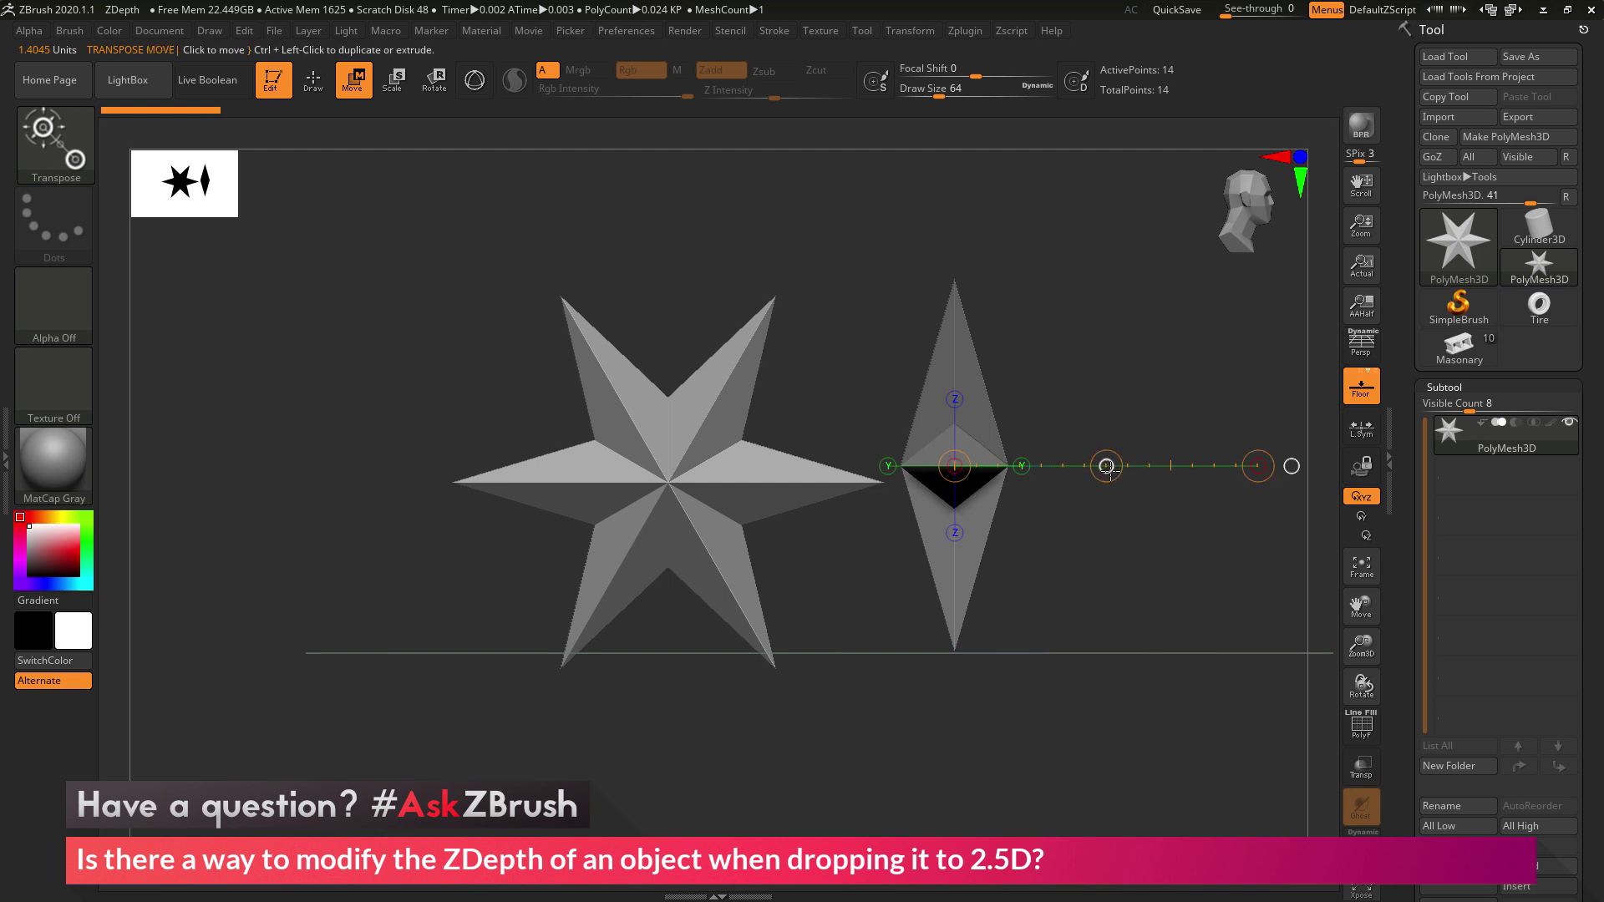
left_click_drag(1106, 466, 1036, 472)
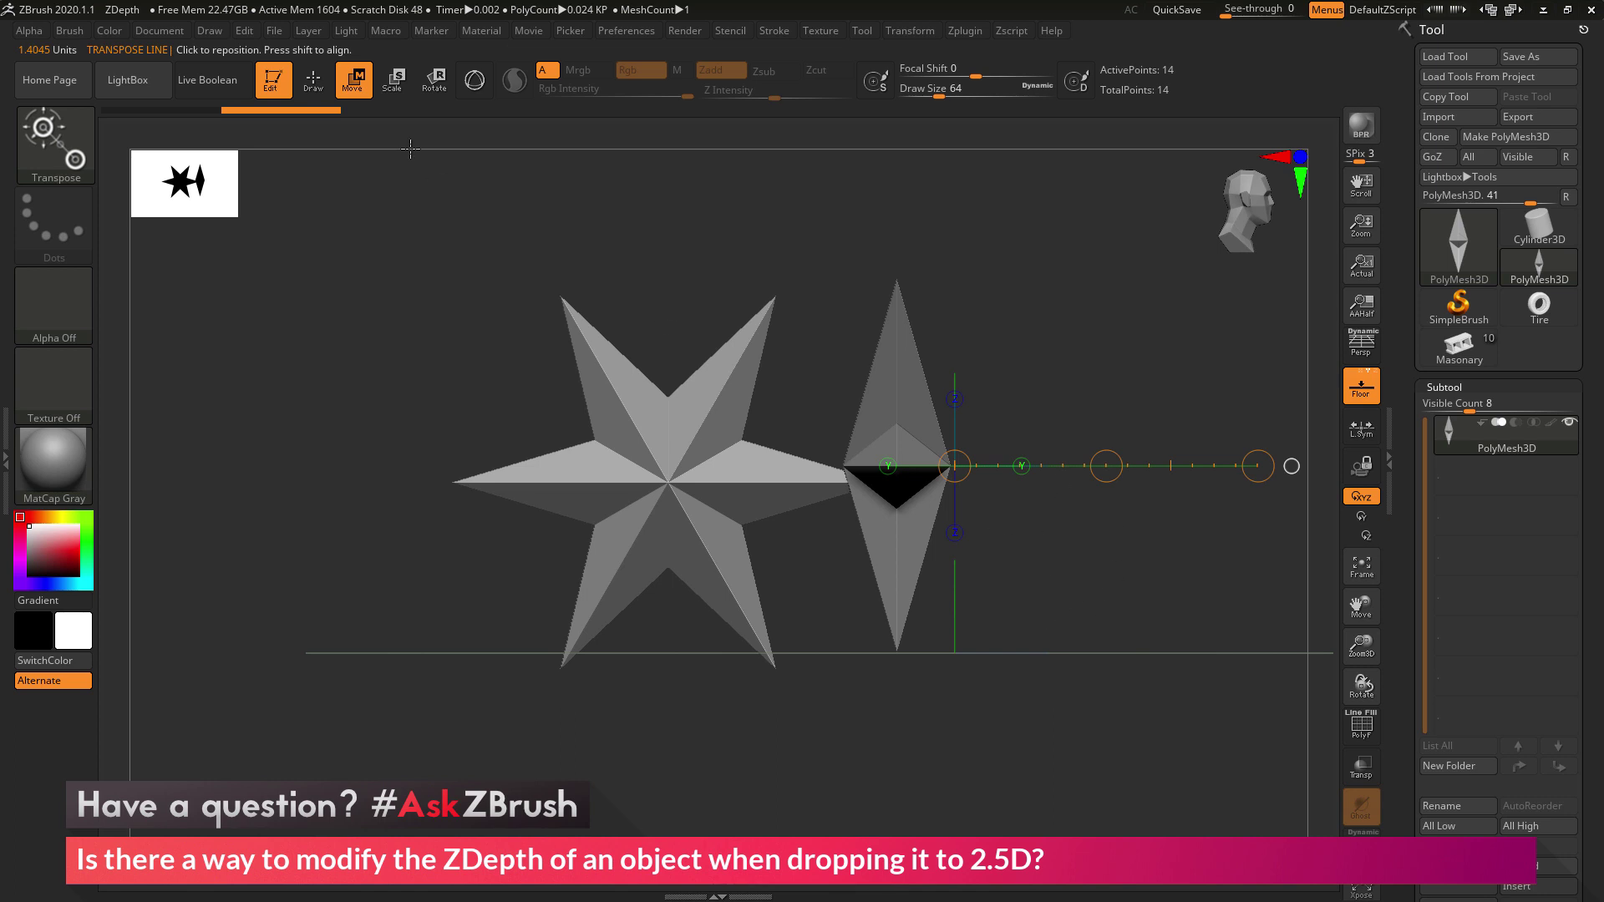
- Return to Draw mode, rotate the star back to face front, and snapshot it
key("q")
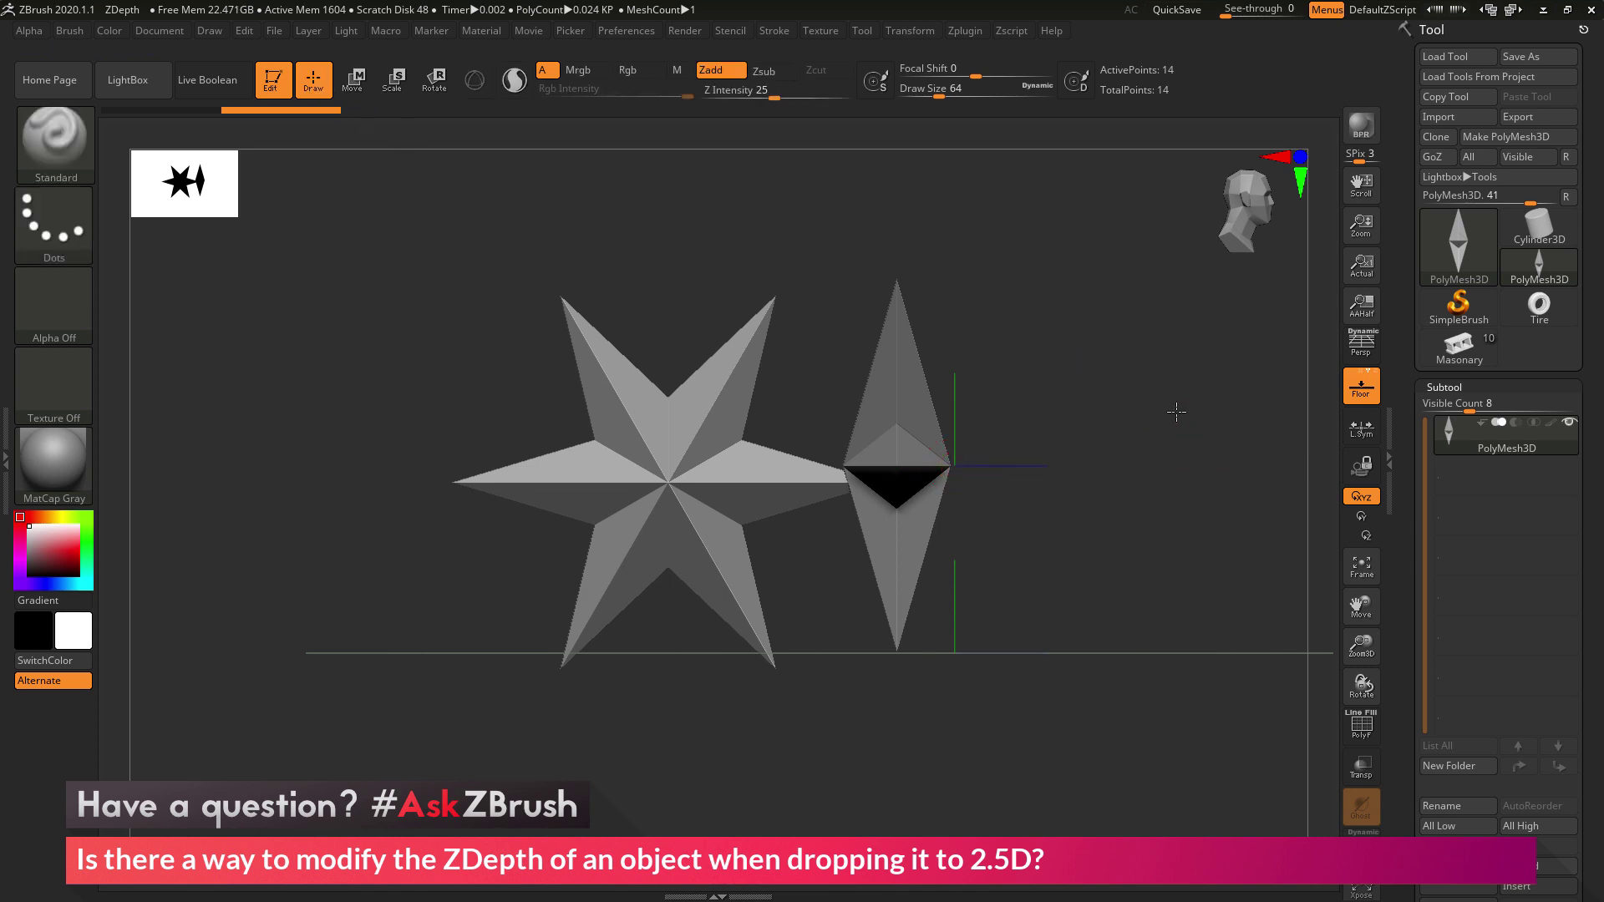
left_click_drag(1205, 410, 766, 349, "shift")
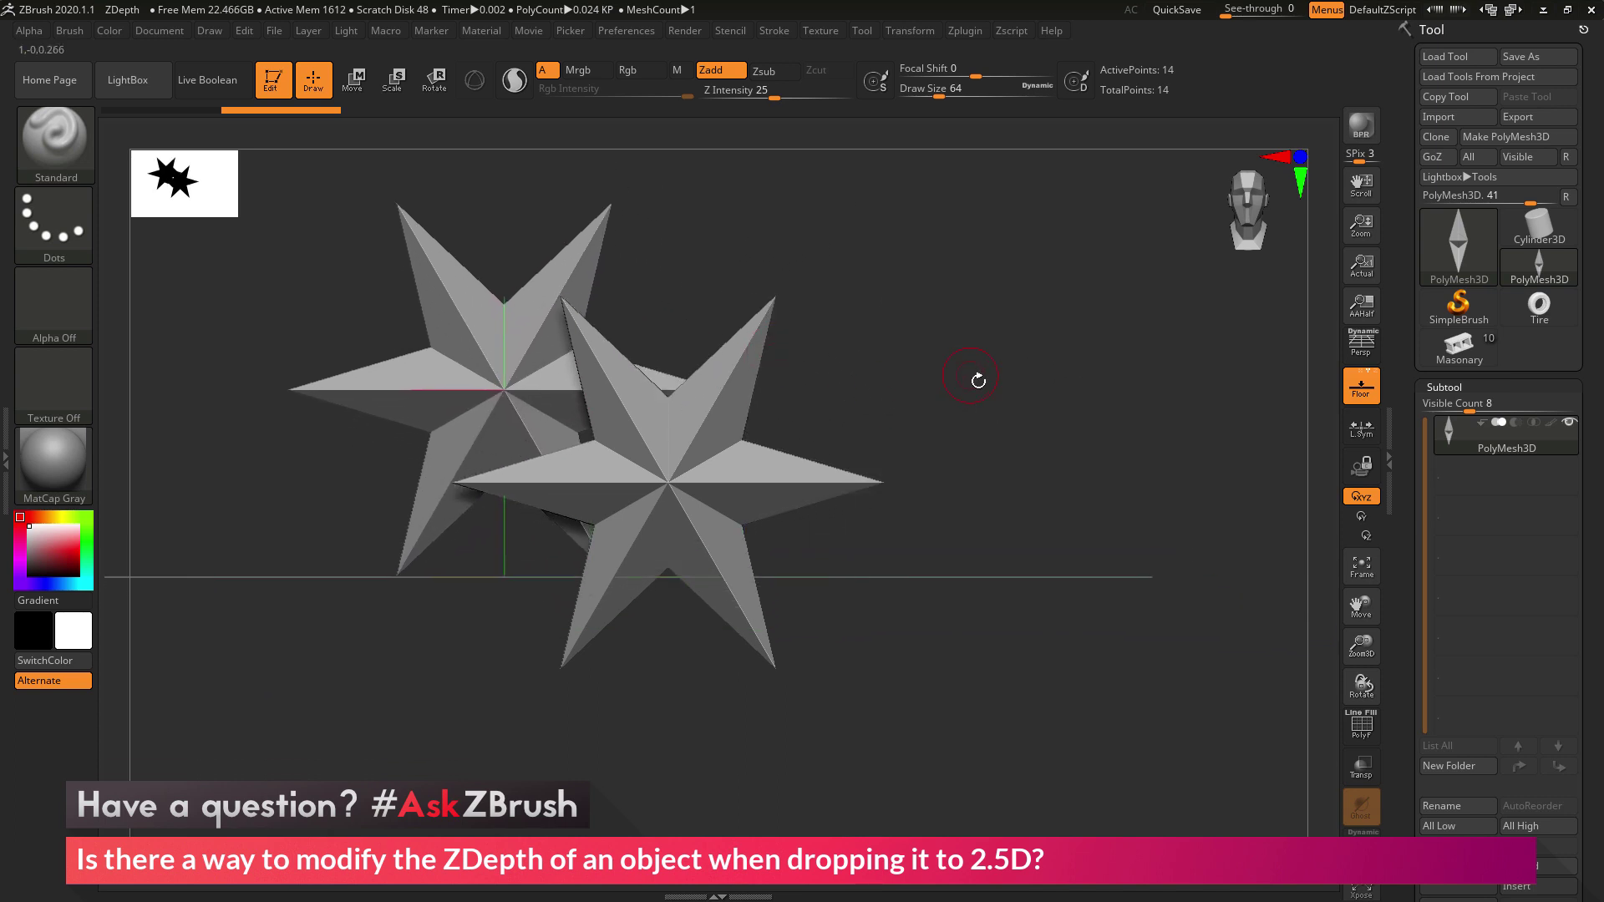
key("shift")
key("shift+s")
- Reposition the live star away from its latest snapshot
mouse_move(971, 359)
left_mouse_down("alt")
mouse_move(1236, 509)
mouse_move(1450, 477)
left_mouse_up("alt")
left_click_drag(1372, 511, 1197, 506, "alt")
key("ctrl+z")
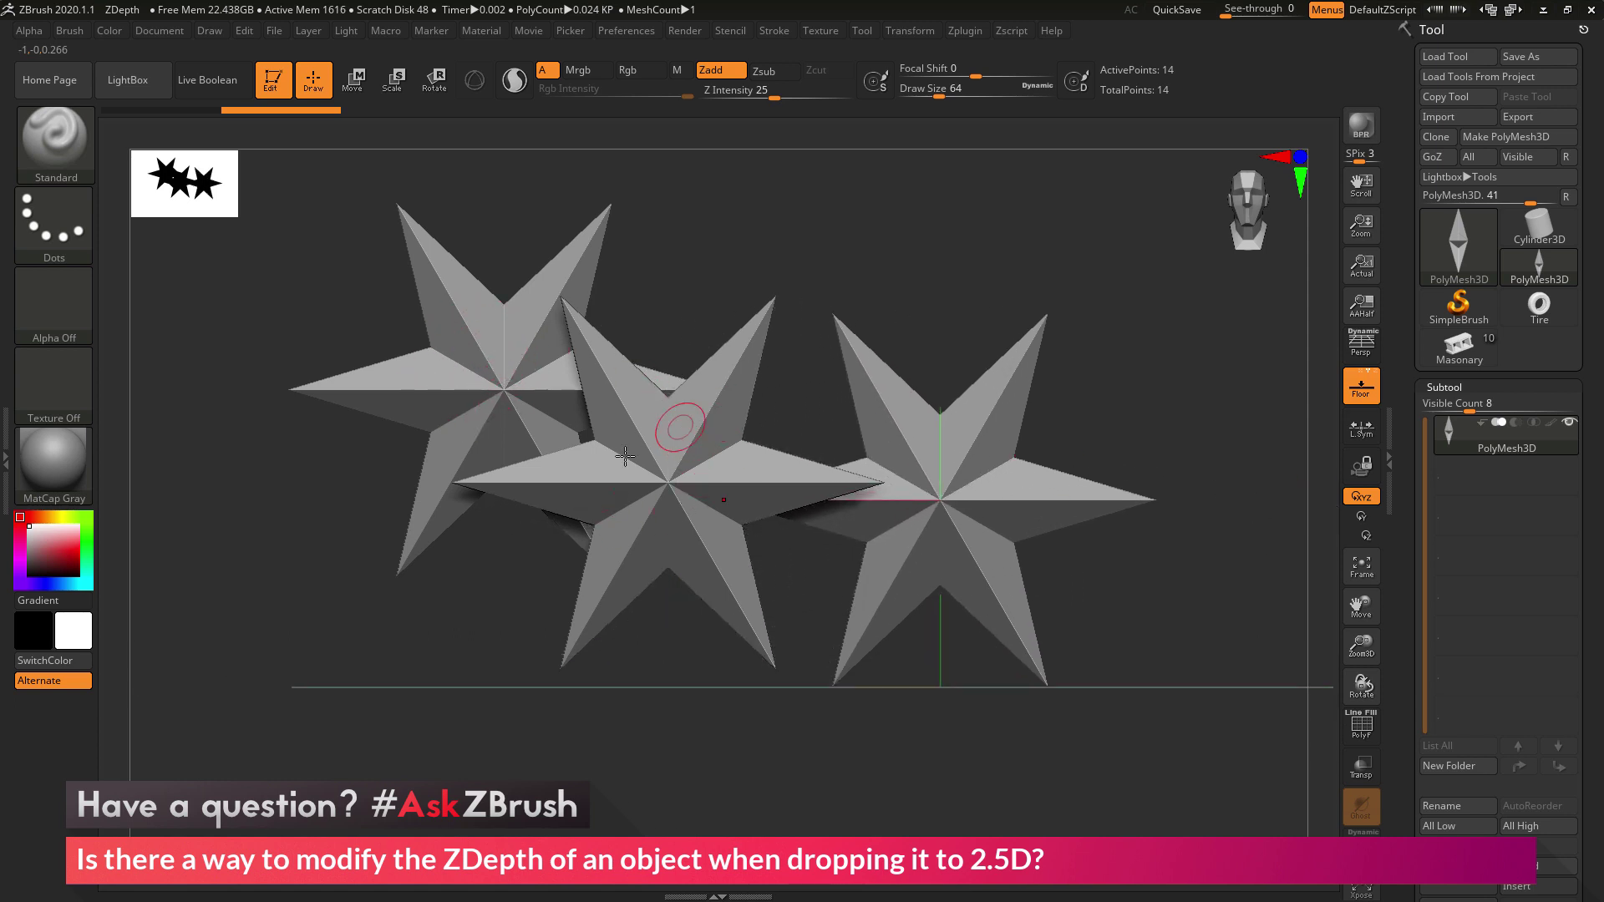
left_click_drag(1115, 434, 1123, 403, "alt")
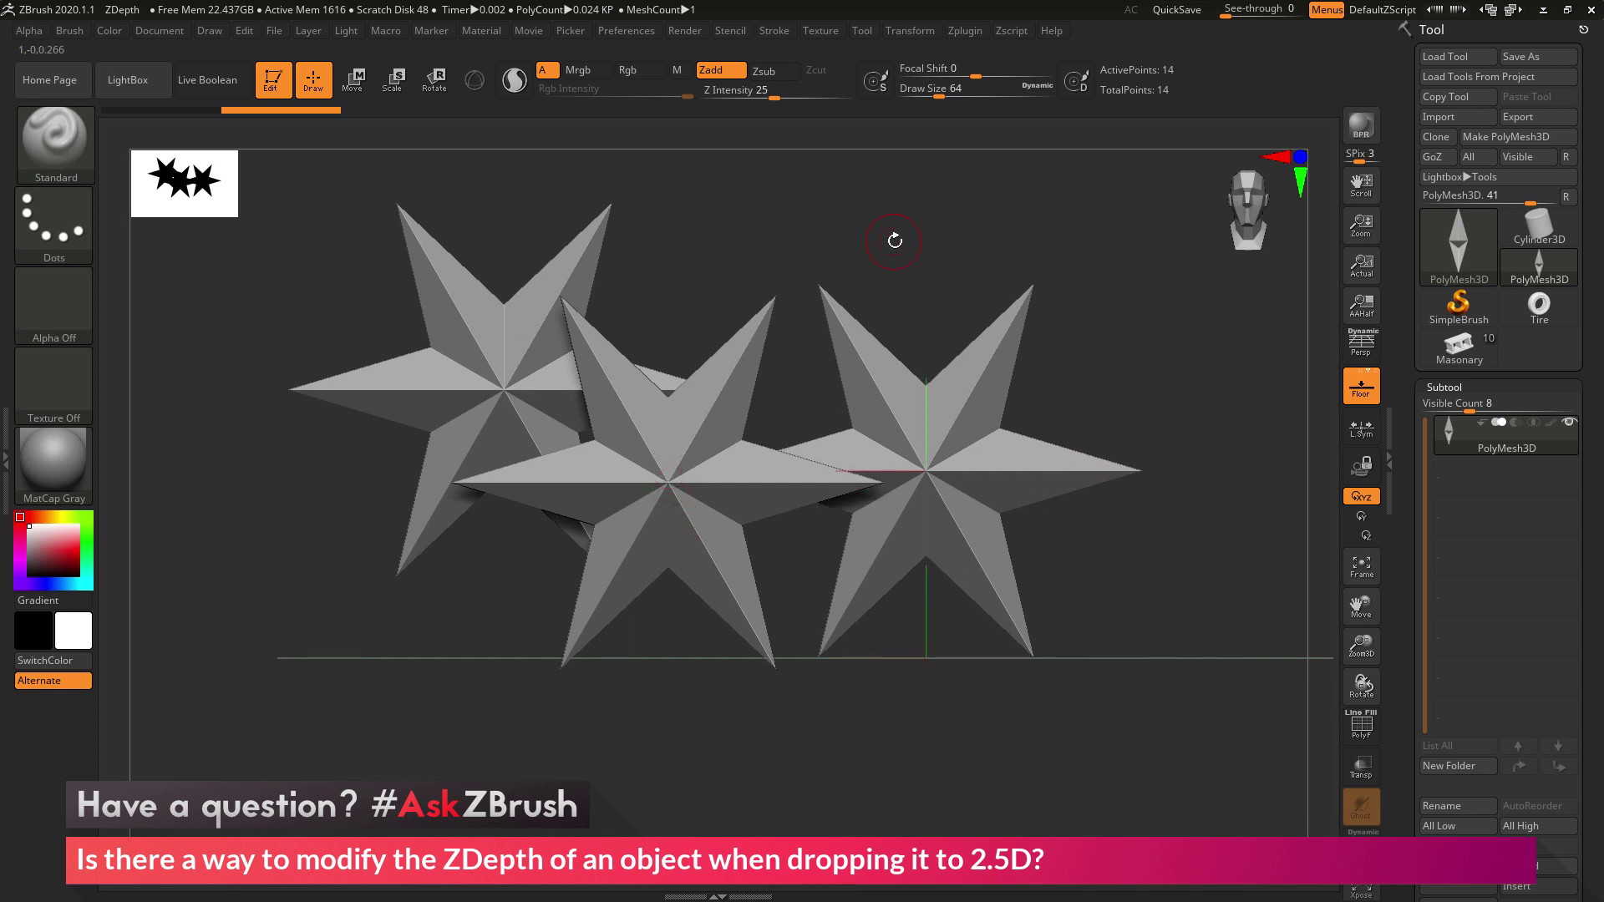
- Turn the star edge-on, move it to another depth, face it front again, and snapshot it
left_click_drag(894, 241, 1089, 298)
left_click(351, 79)
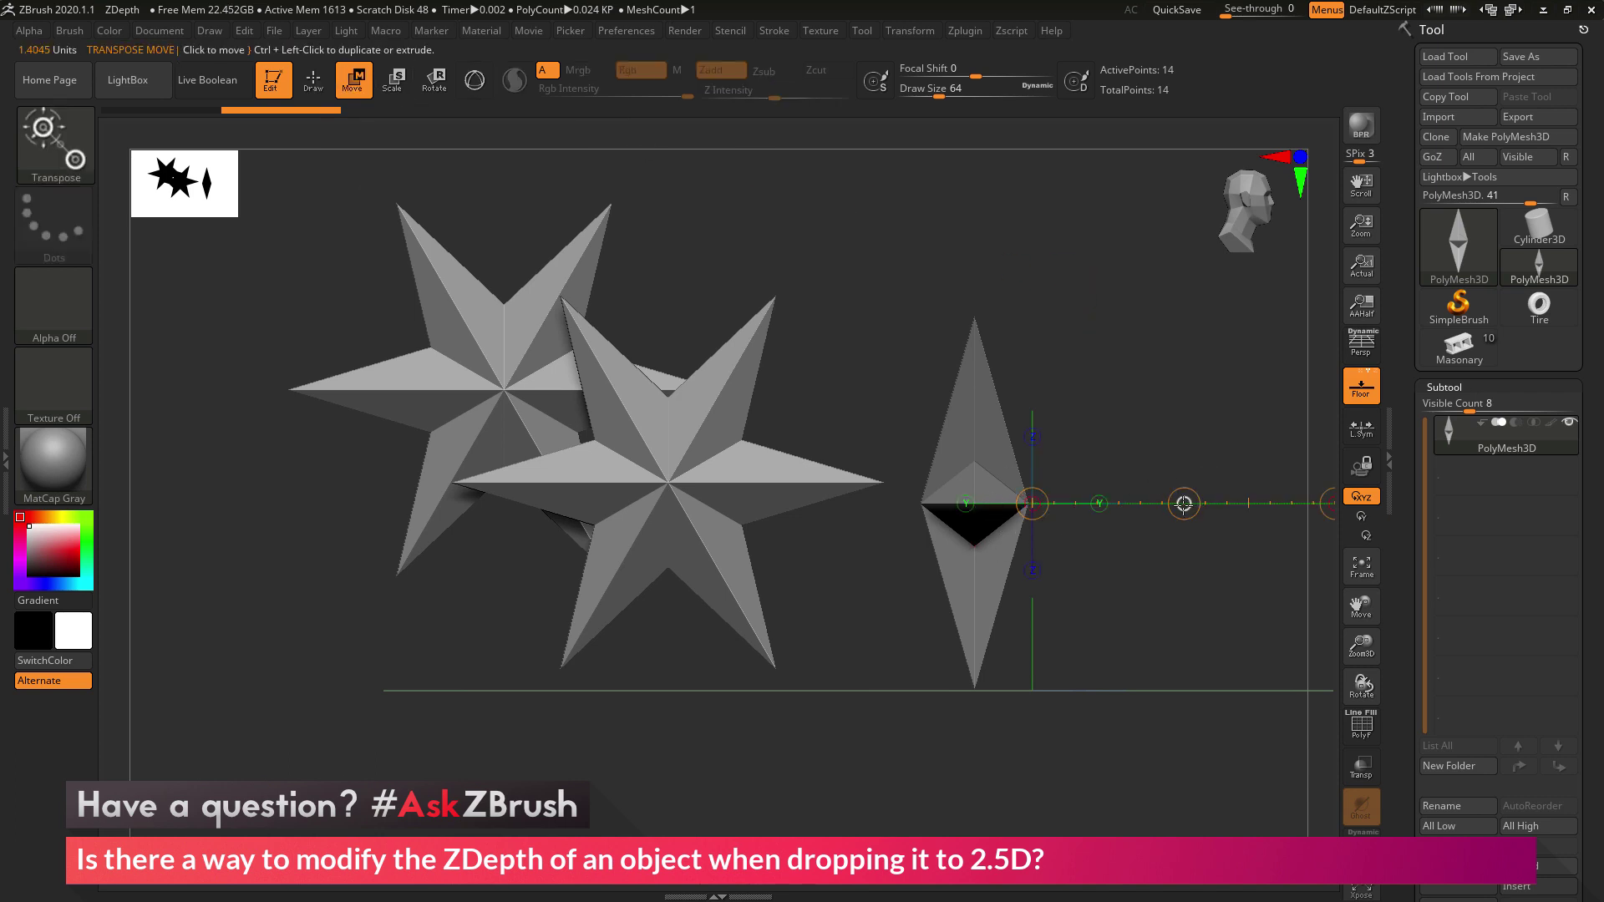
left_click_drag(1181, 501, 1231, 472)
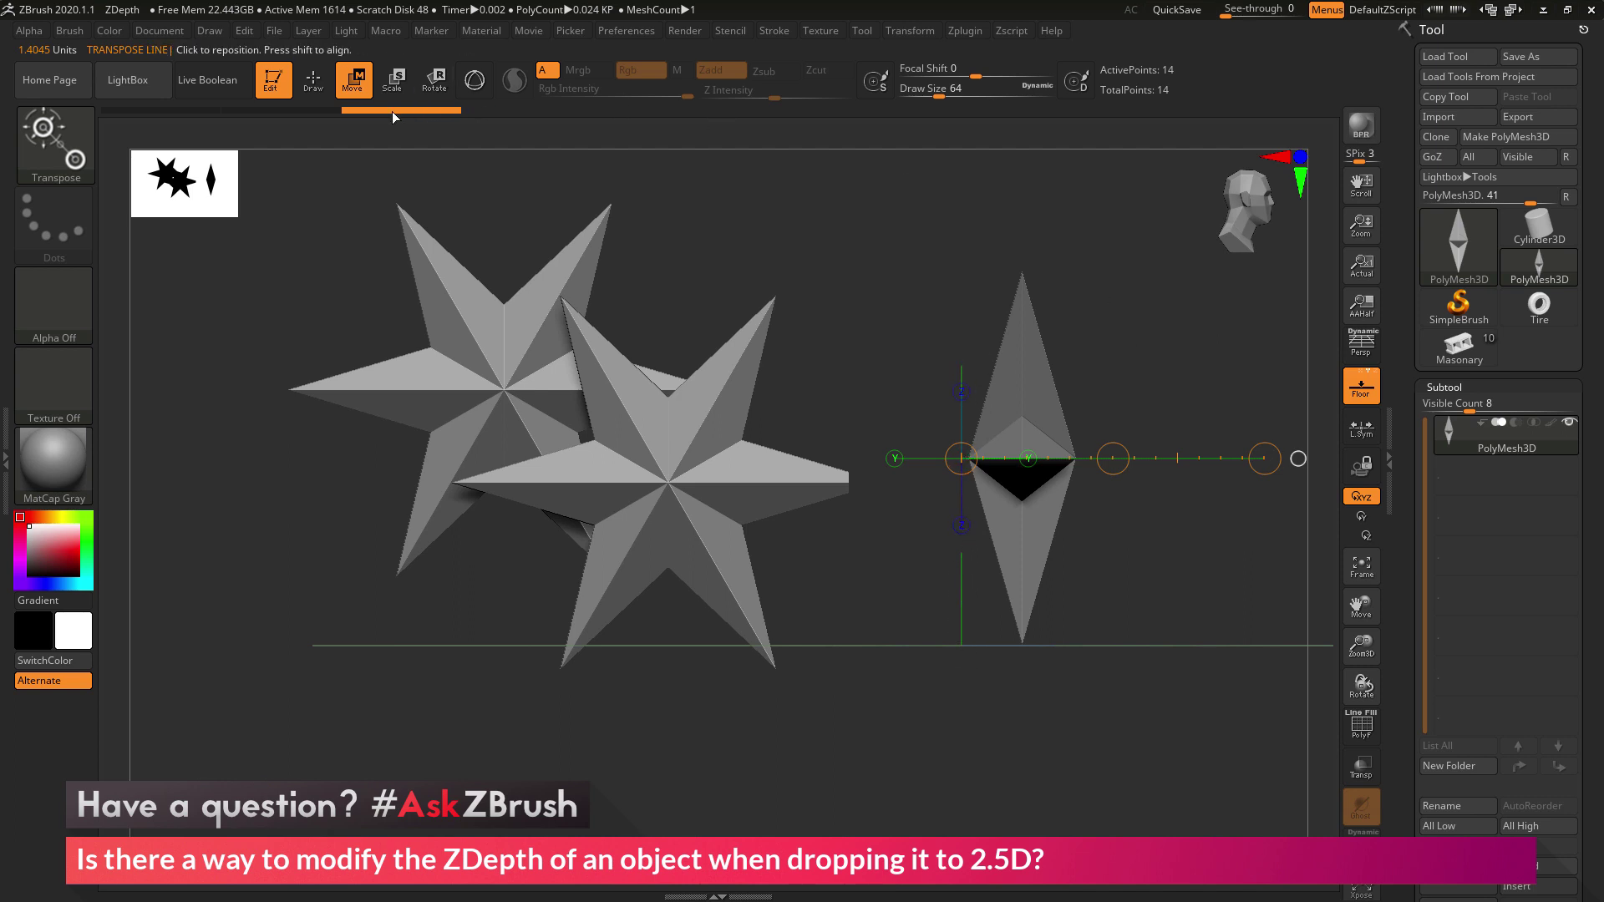
key("q")
key("shift")
left_click_drag(1158, 336, 1007, 457, "shift")
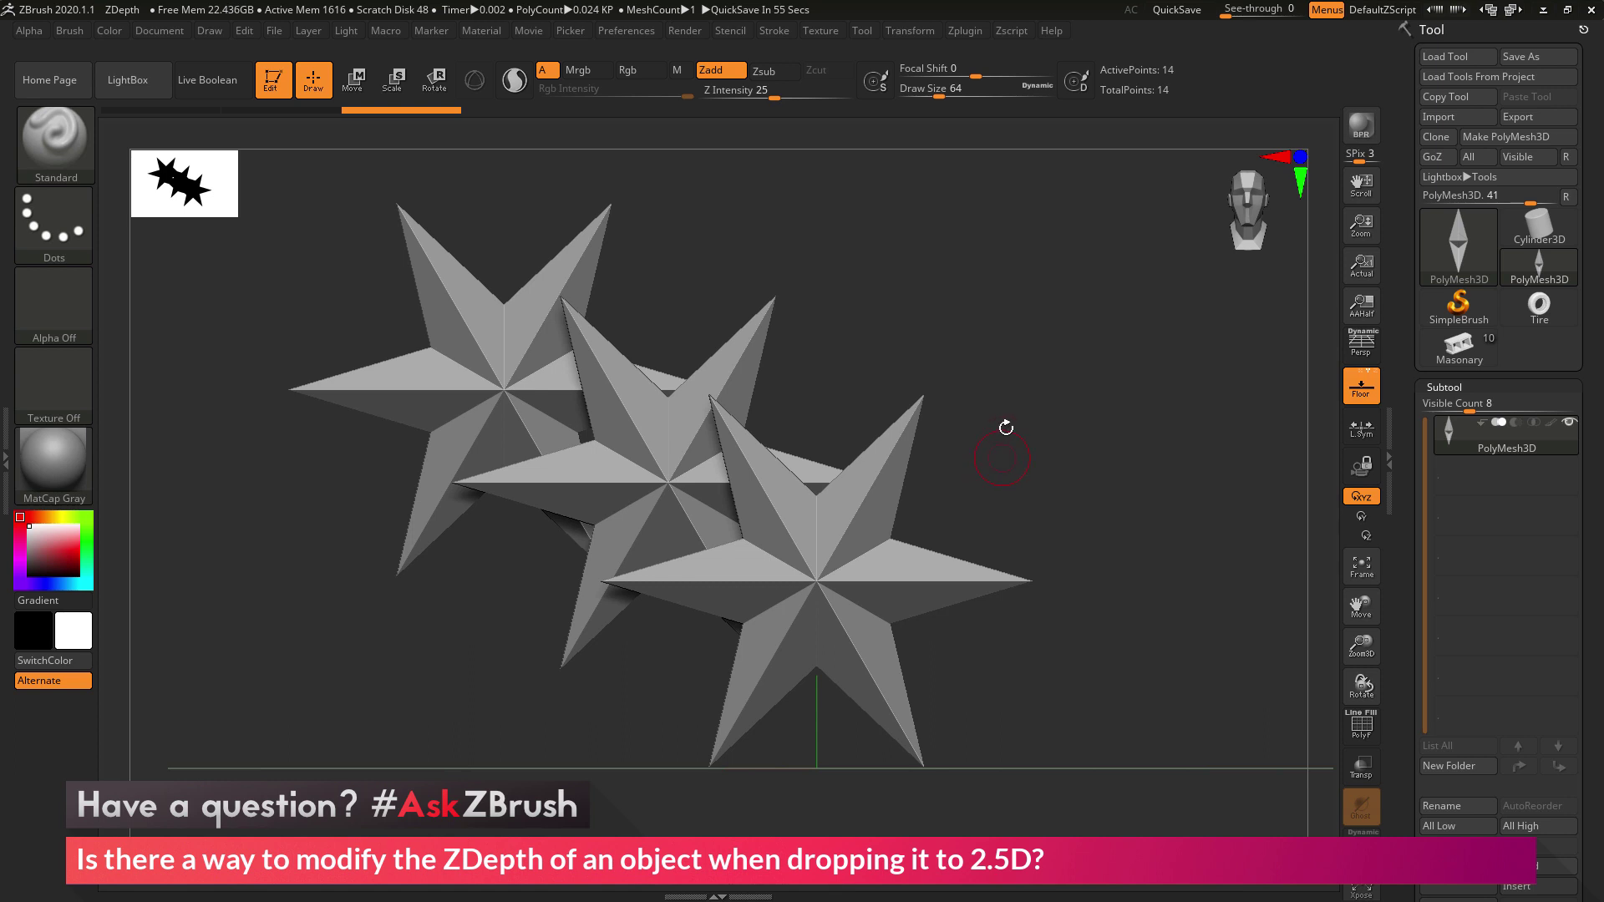
key("shift")
- Drag the live star, smaller, to the upper right corner apart from the three-star pile
mouse_move(907, 376)
left_mouse_down()
mouse_move(1145, 358)
mouse_move(1163, 476)
mouse_move(1111, 499)
mouse_move(1219, 427)
left_mouse_up()
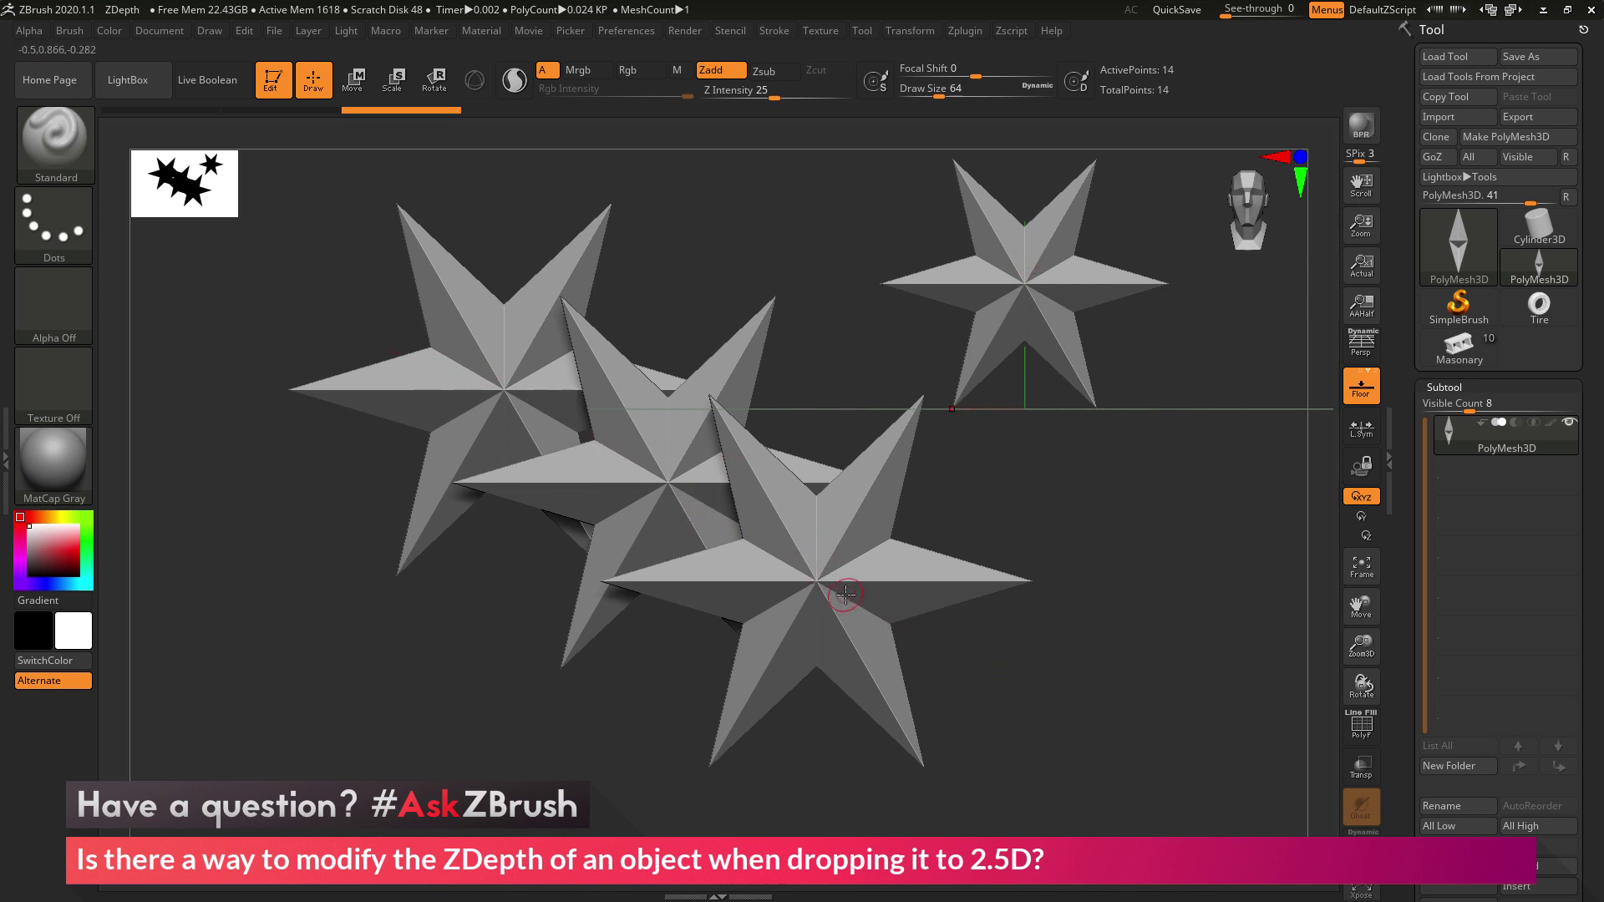
- Use Alpha > Transfer > GrabDoc to capture the star canvas as depth alpha ZGrab01 (Depth Factor 206.6546)
left_click(32, 31)
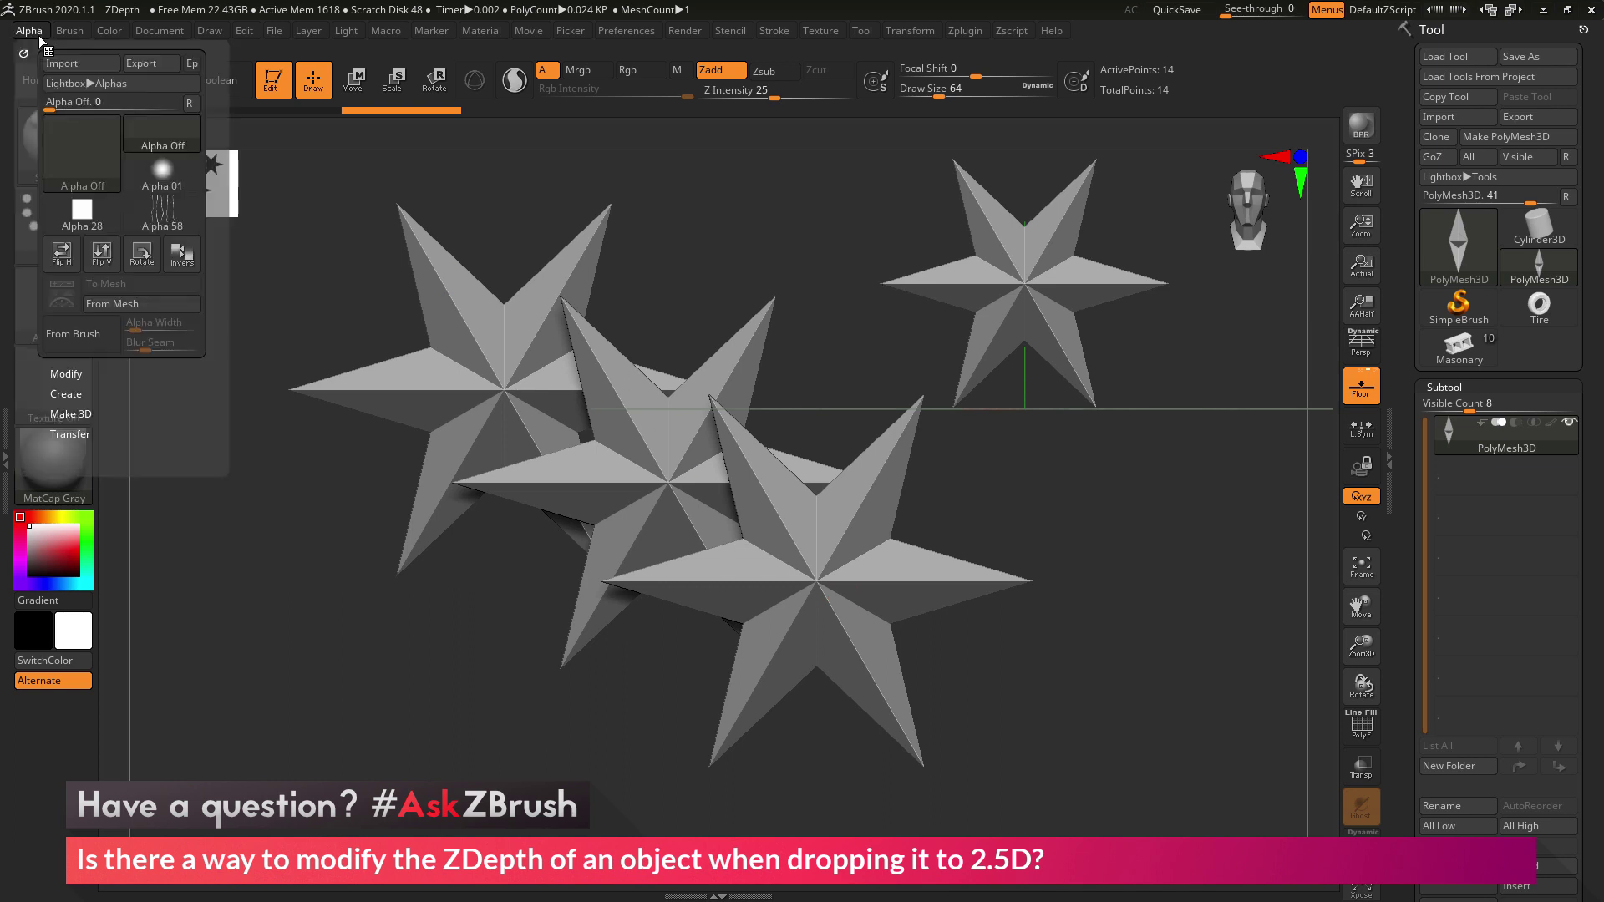
left_click(83, 432)
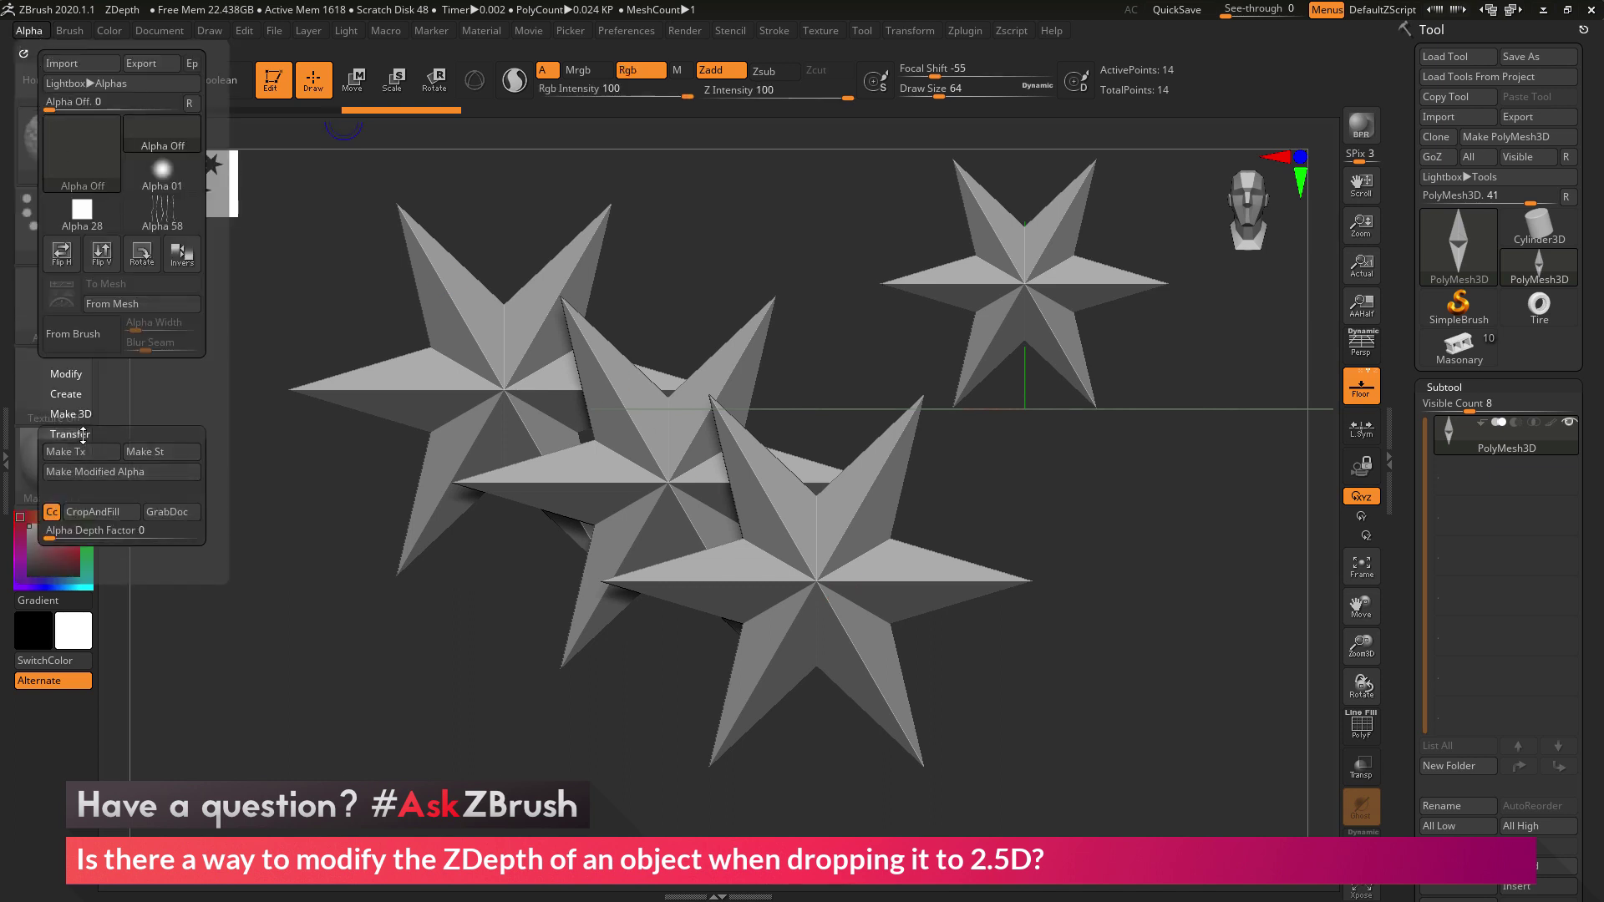
left_click(173, 513)
mouse_move(74, 148)
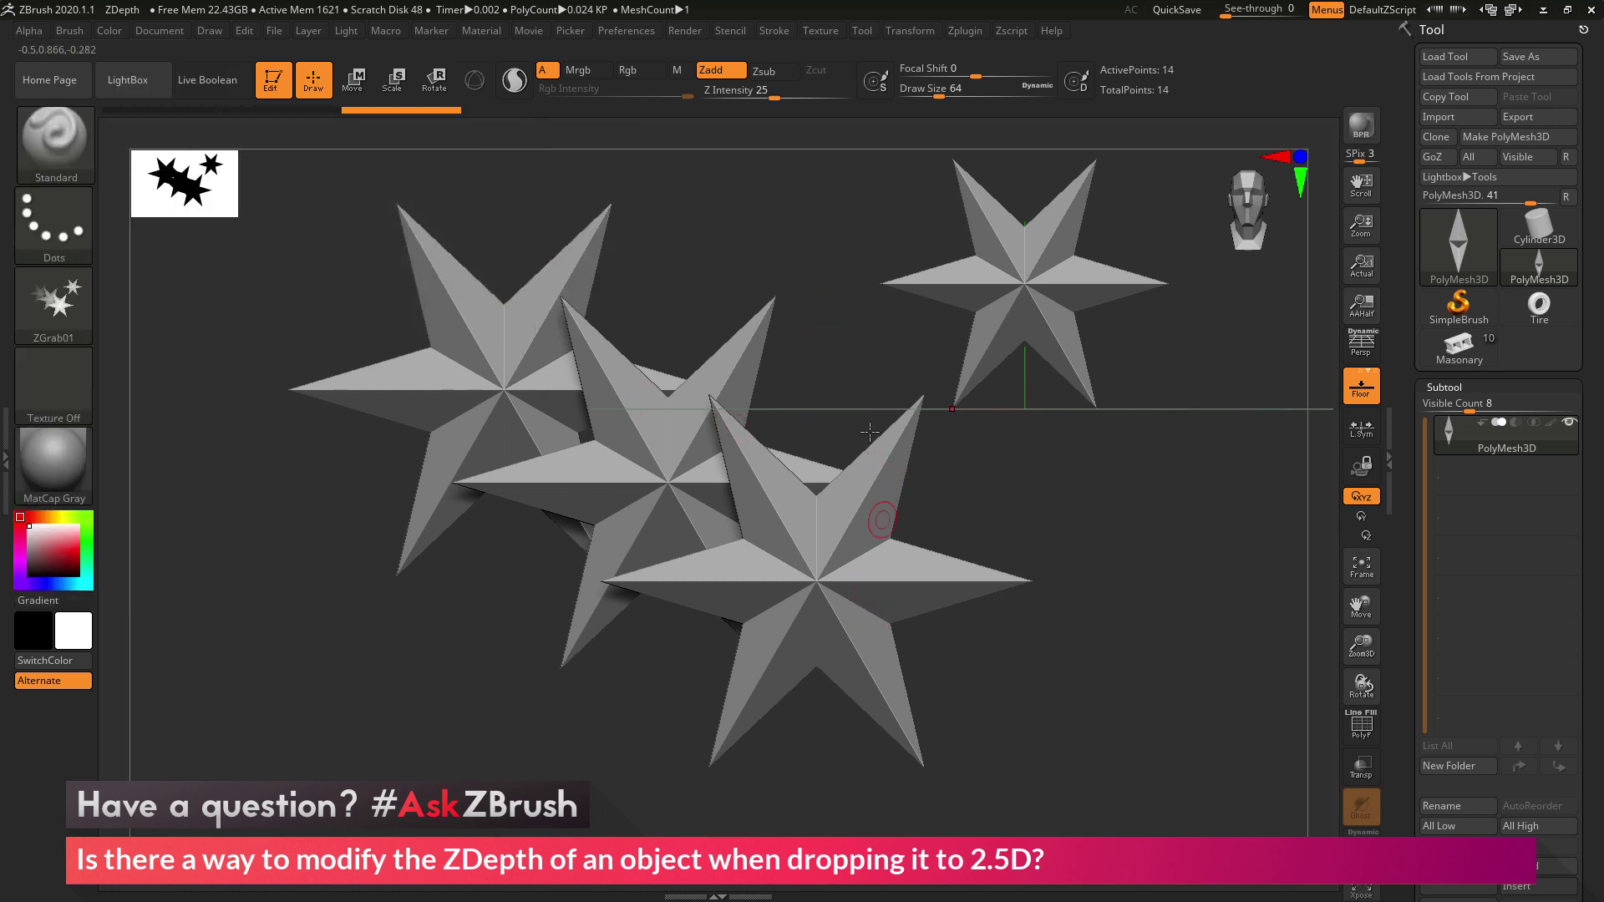
left_click(34, 32)
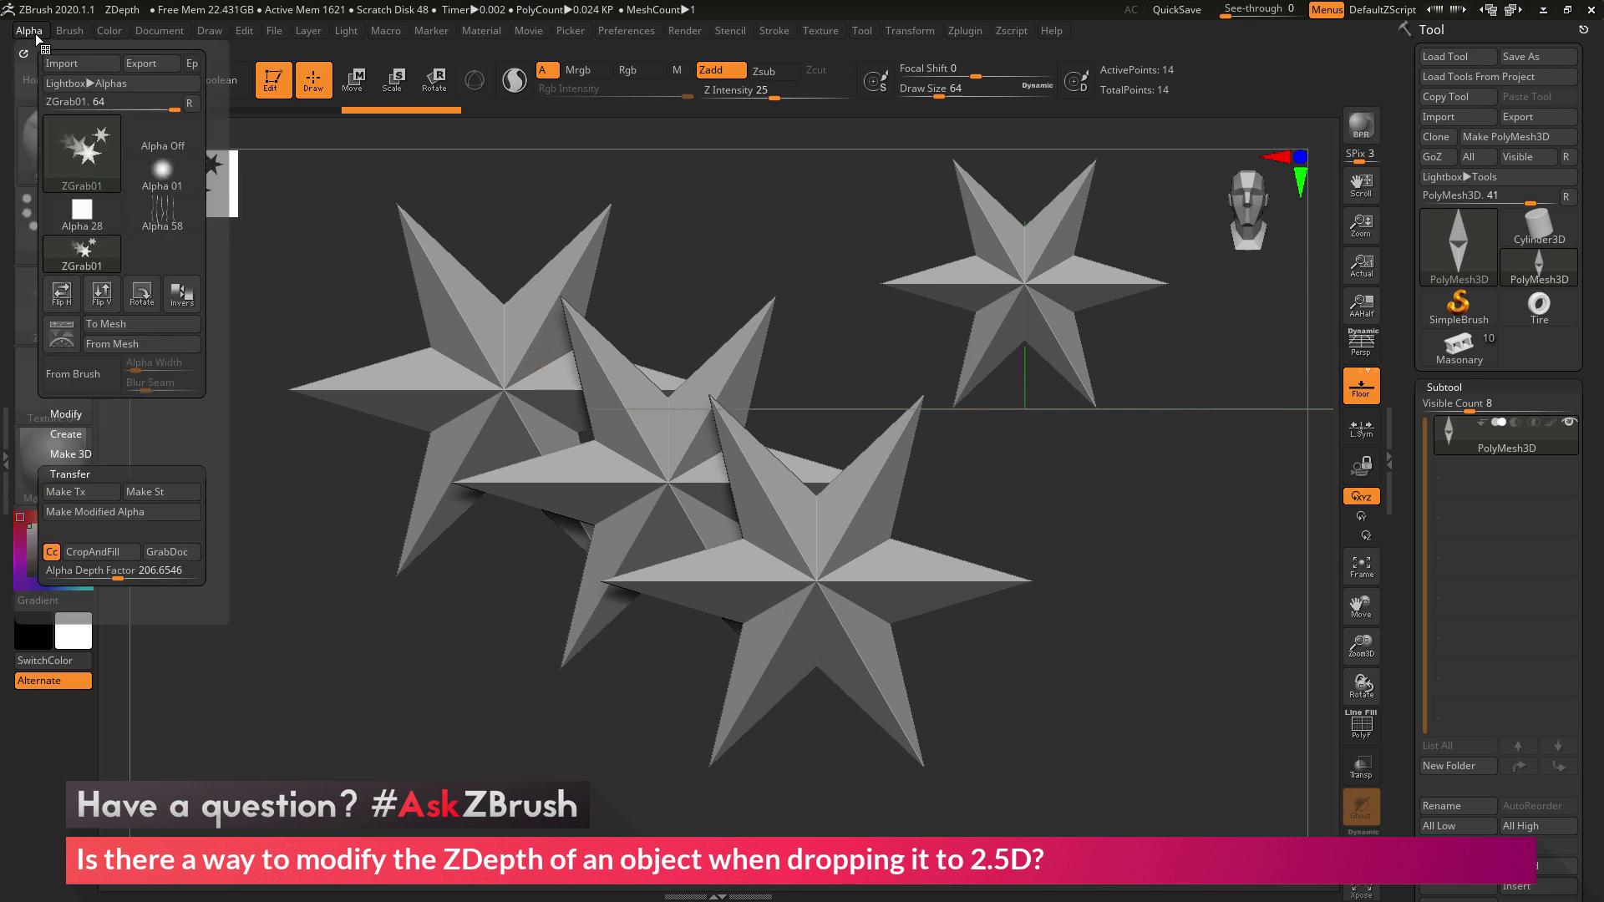
- Load the Tire tool from the Tool palette
mouse_move(90, 261)
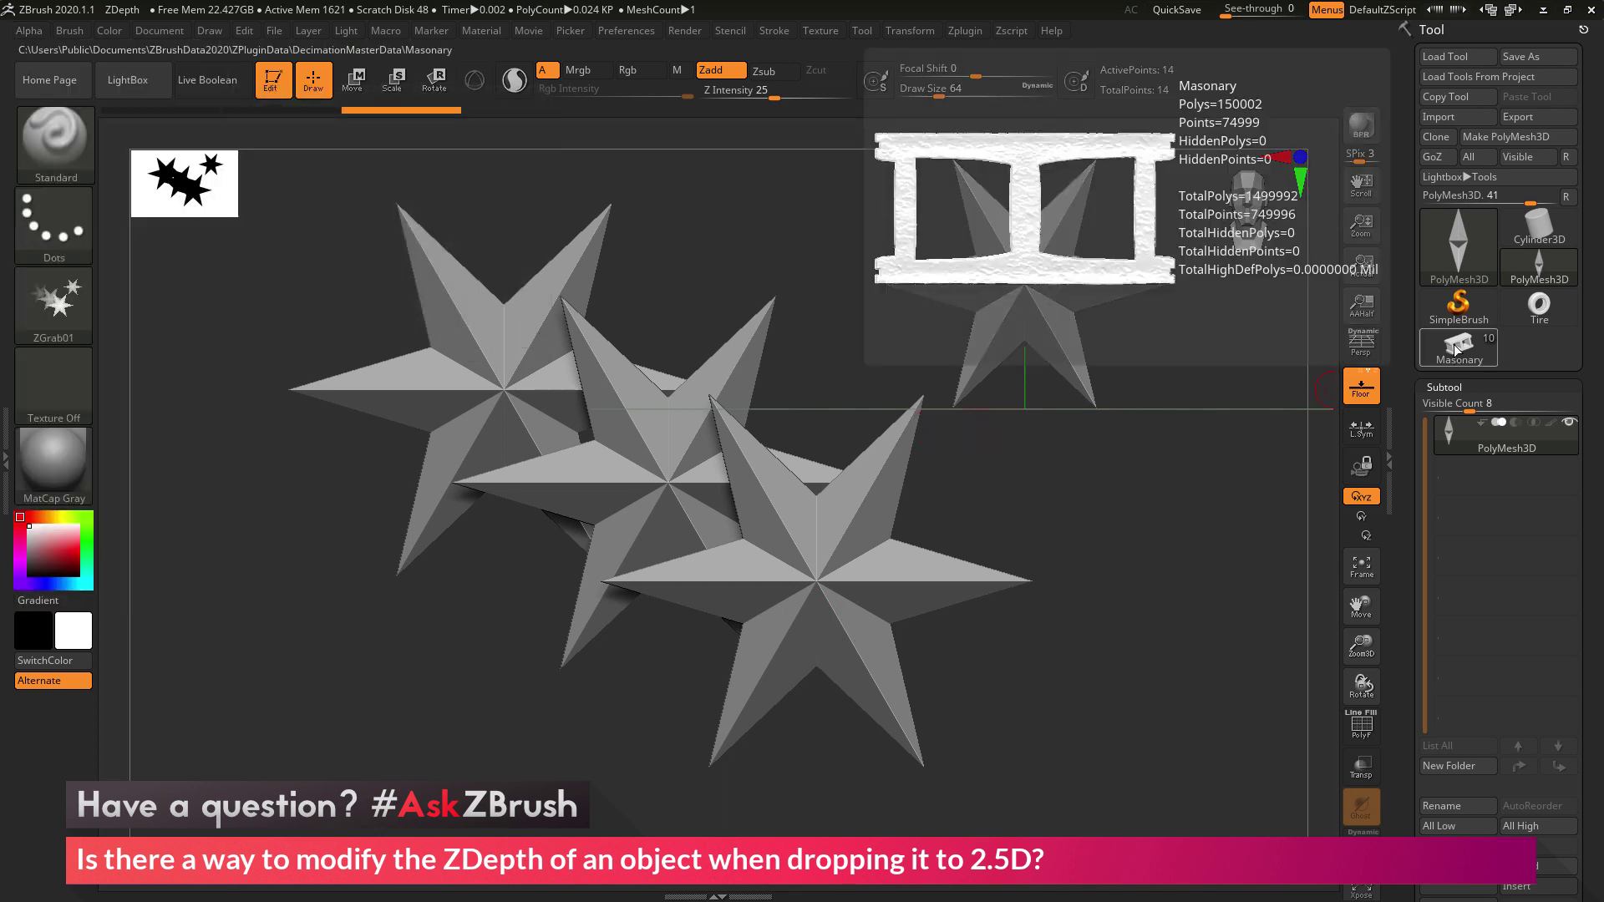
mouse_move(1547, 298)
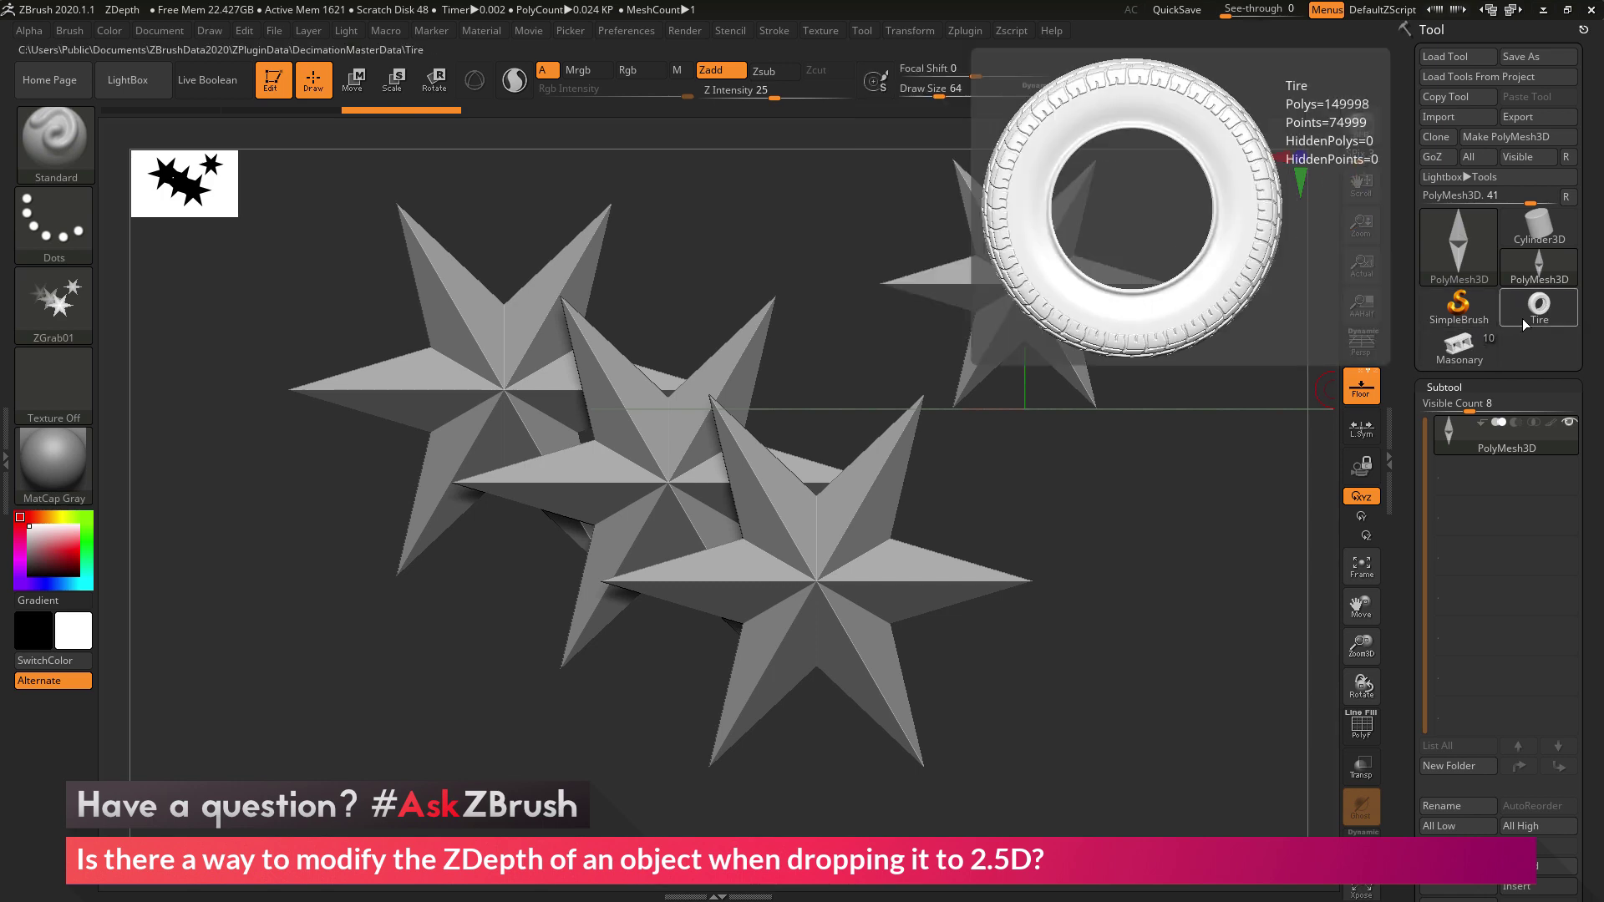
left_click(1521, 318)
left_click(1458, 344)
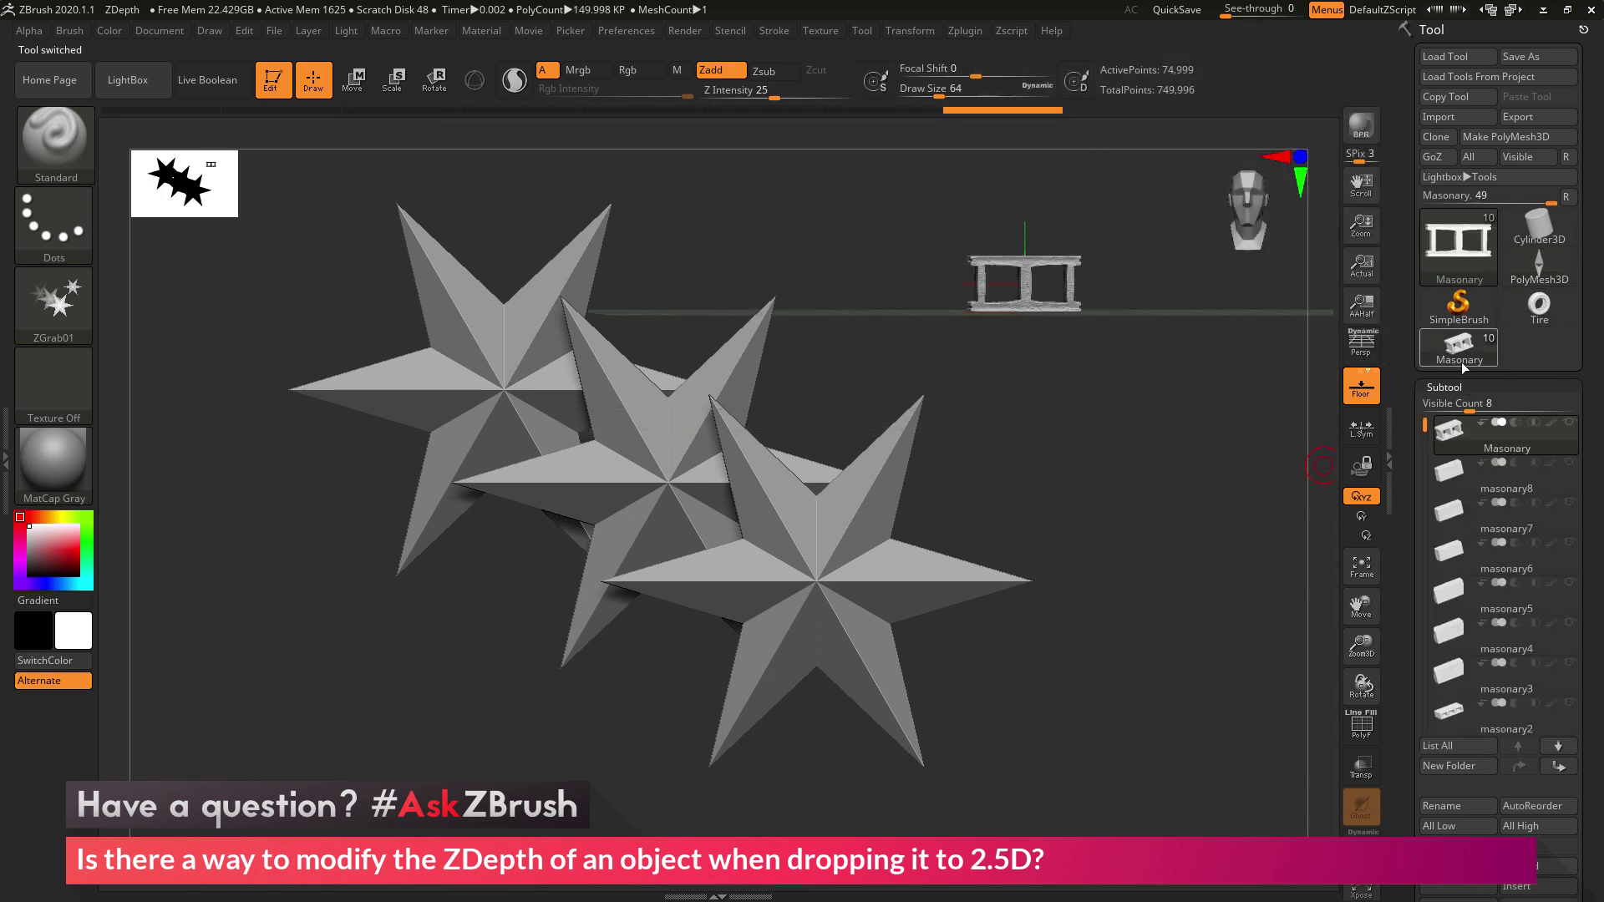
left_click(1539, 307)
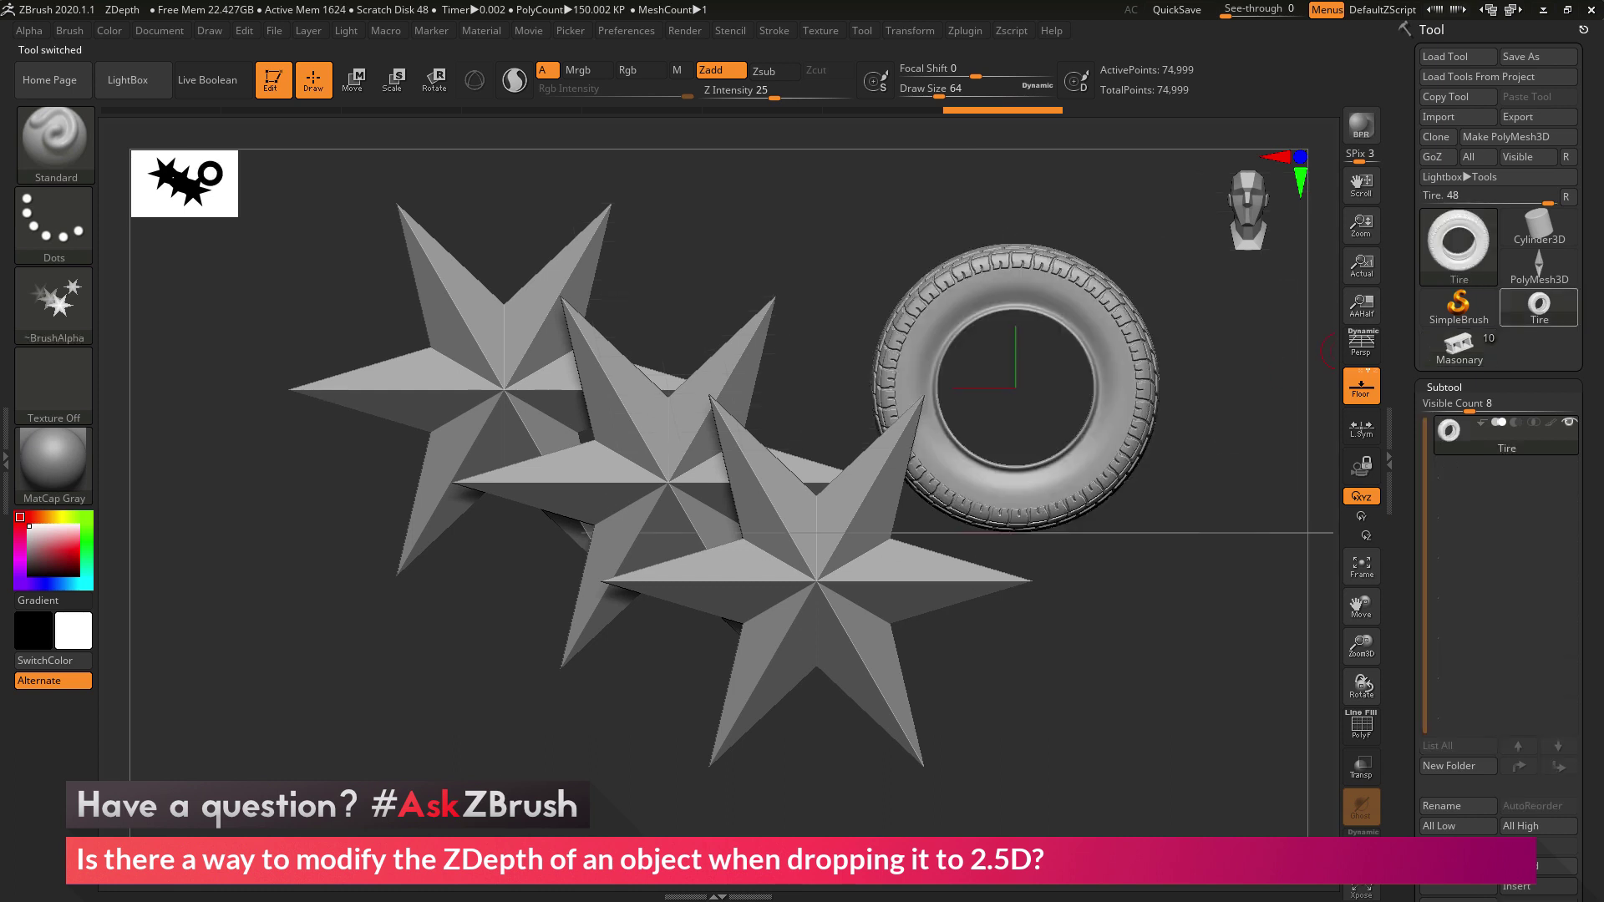
left_click_drag(1211, 548, 679, 224)
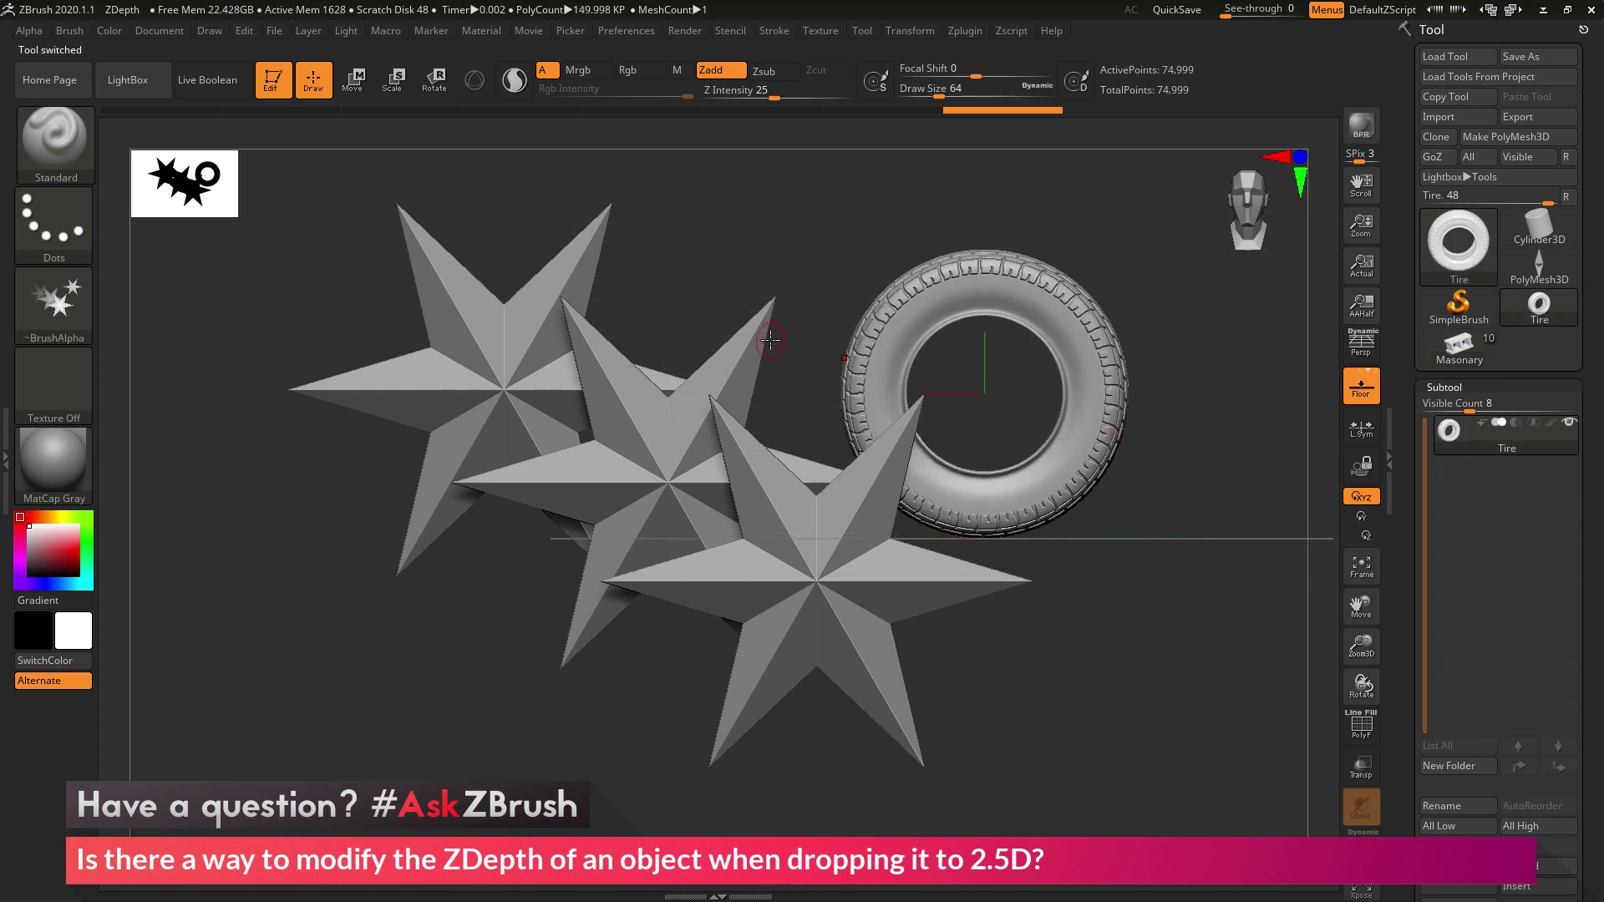
- Clear the canvas with Ctrl+N and rotate the lone tire to face front
key("ctrl")
key("ctrl+n")
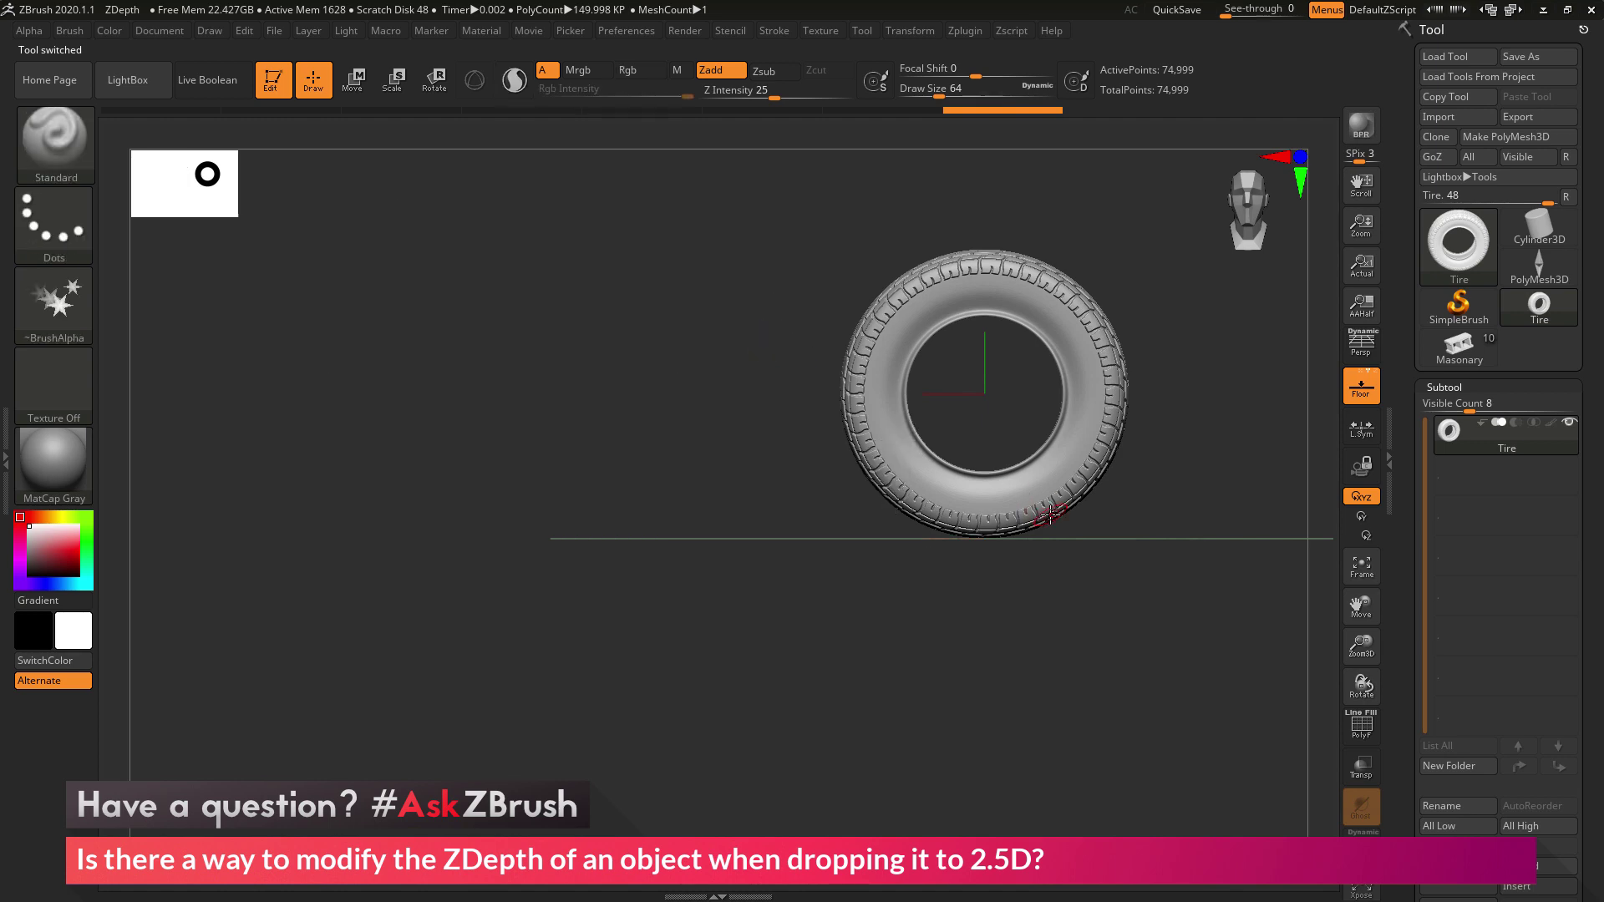
left_click_drag(1164, 452, 1063, 599)
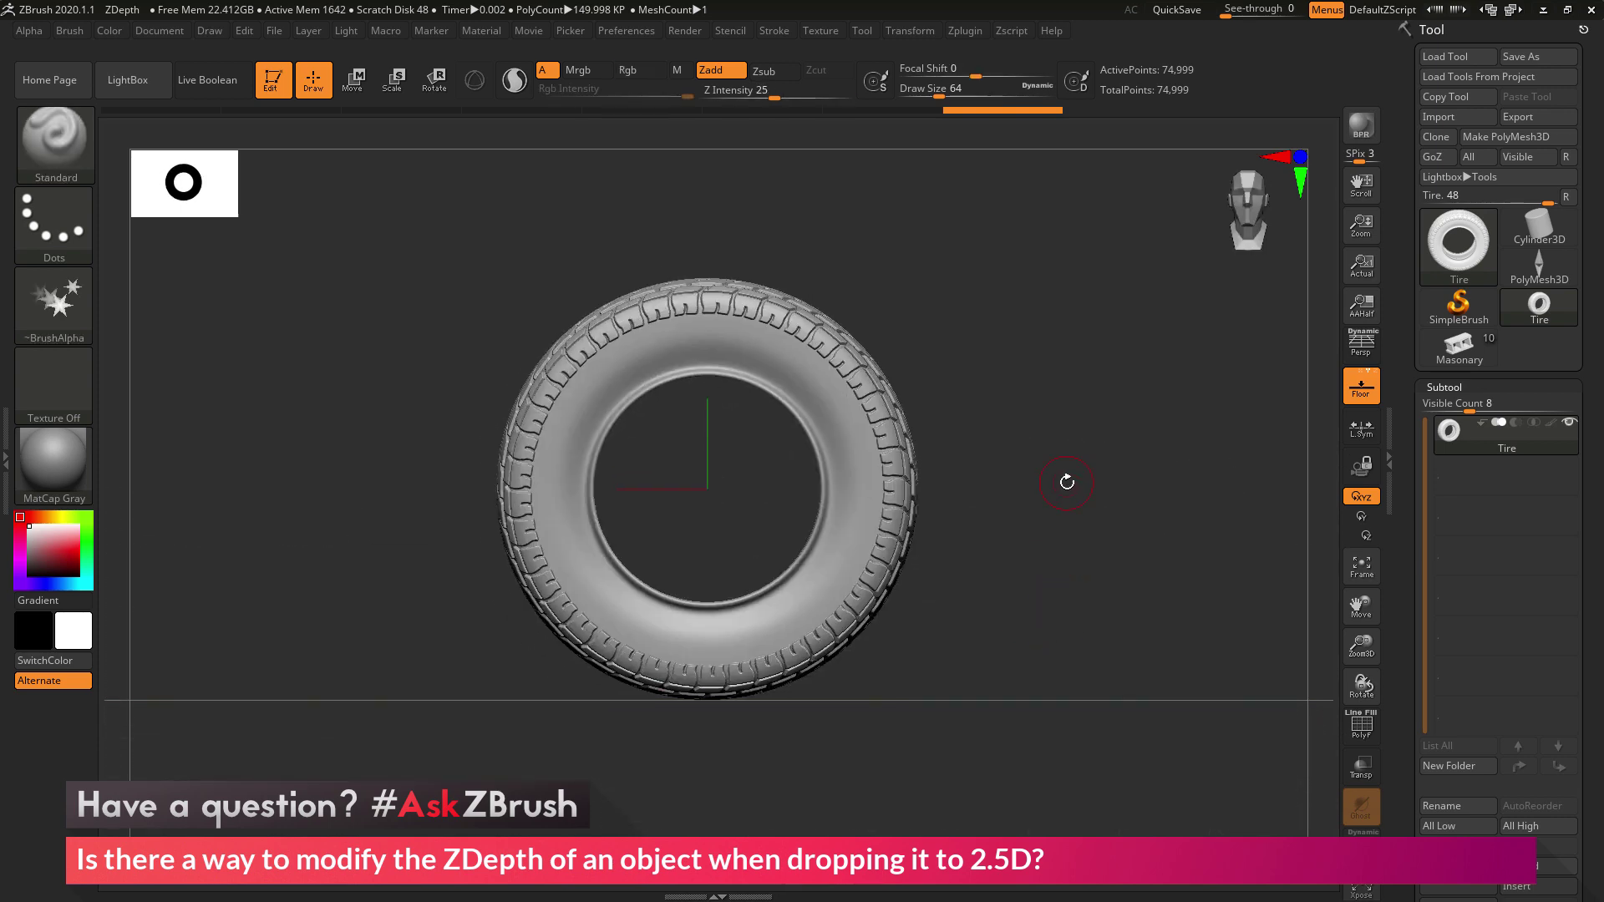
mouse_move(1058, 487)
left_mouse_down()
mouse_move(1043, 441)
mouse_move(1051, 464)
left_mouse_up()
- Snapshot the front-facing tire and tilt the live tire to a new angle
key("shift")
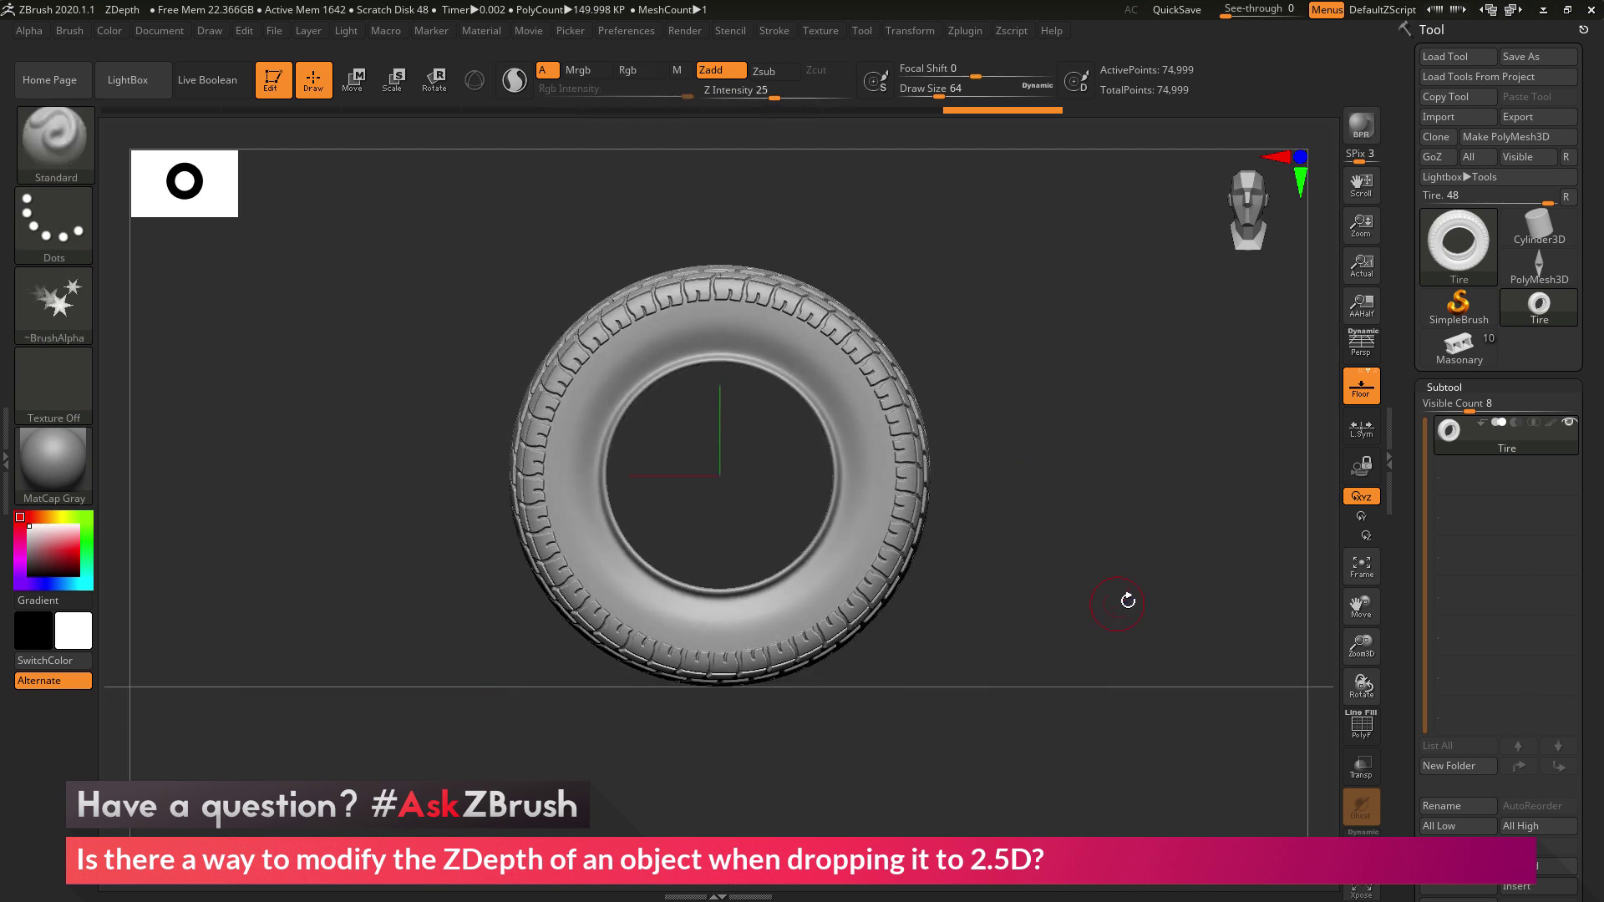
key("shift+s")
left_click_drag(1079, 524, 1028, 671)
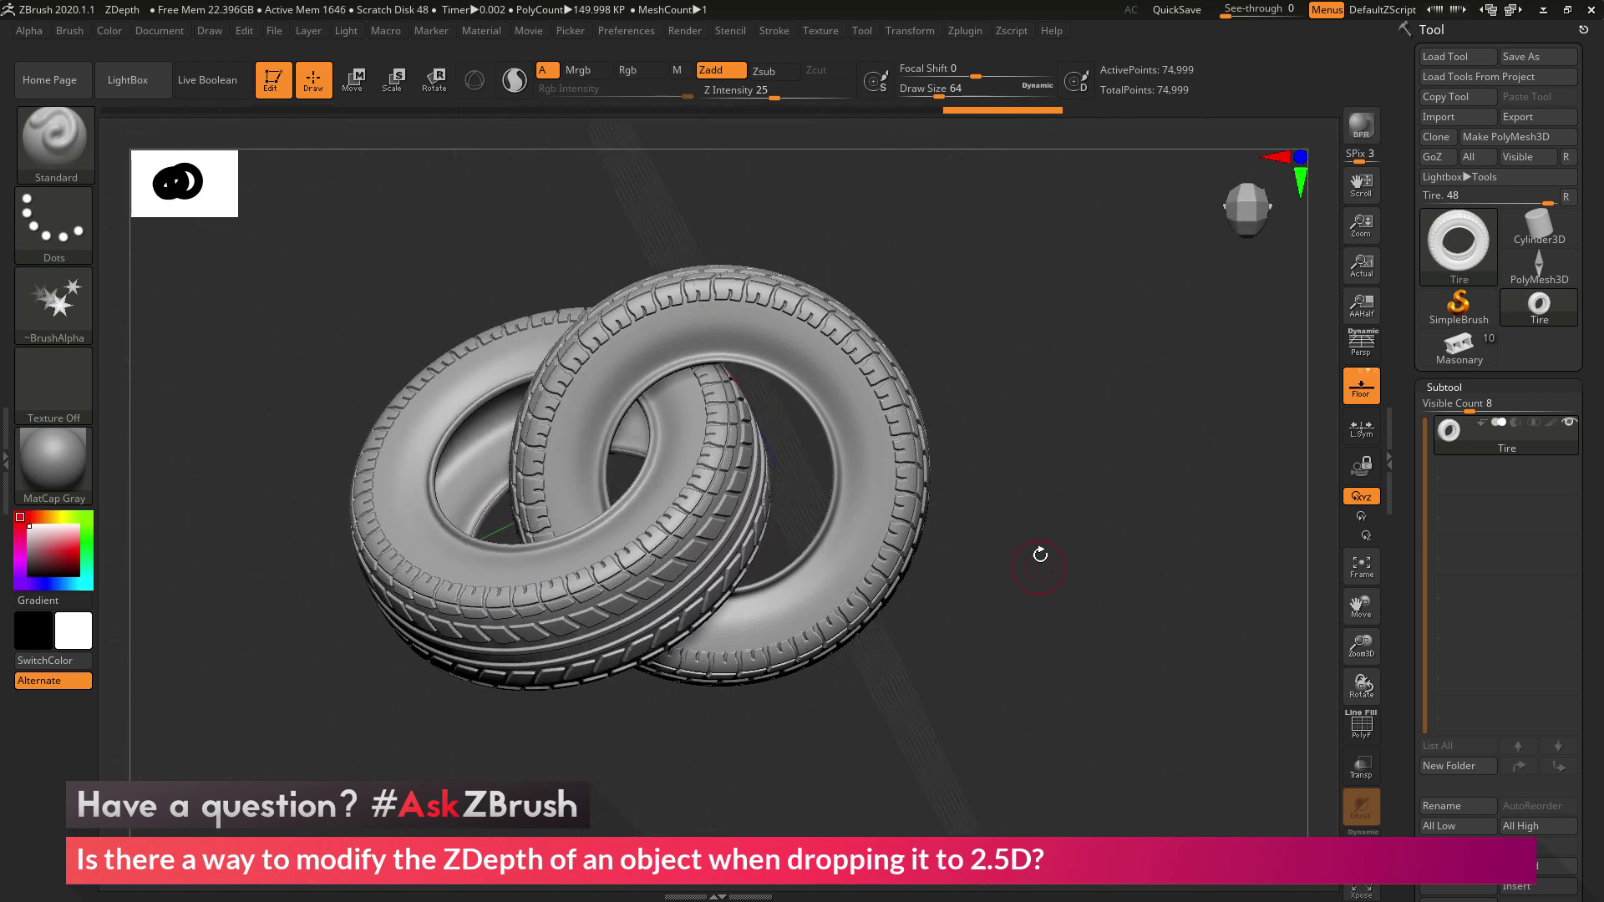
- Snapshot the tilted tire and turn the live tire edge-on
key("shift")
mouse_move(1106, 479)
left_mouse_down()
mouse_move(1074, 573)
mouse_move(1083, 480)
left_mouse_up()
key("ctrl+z")
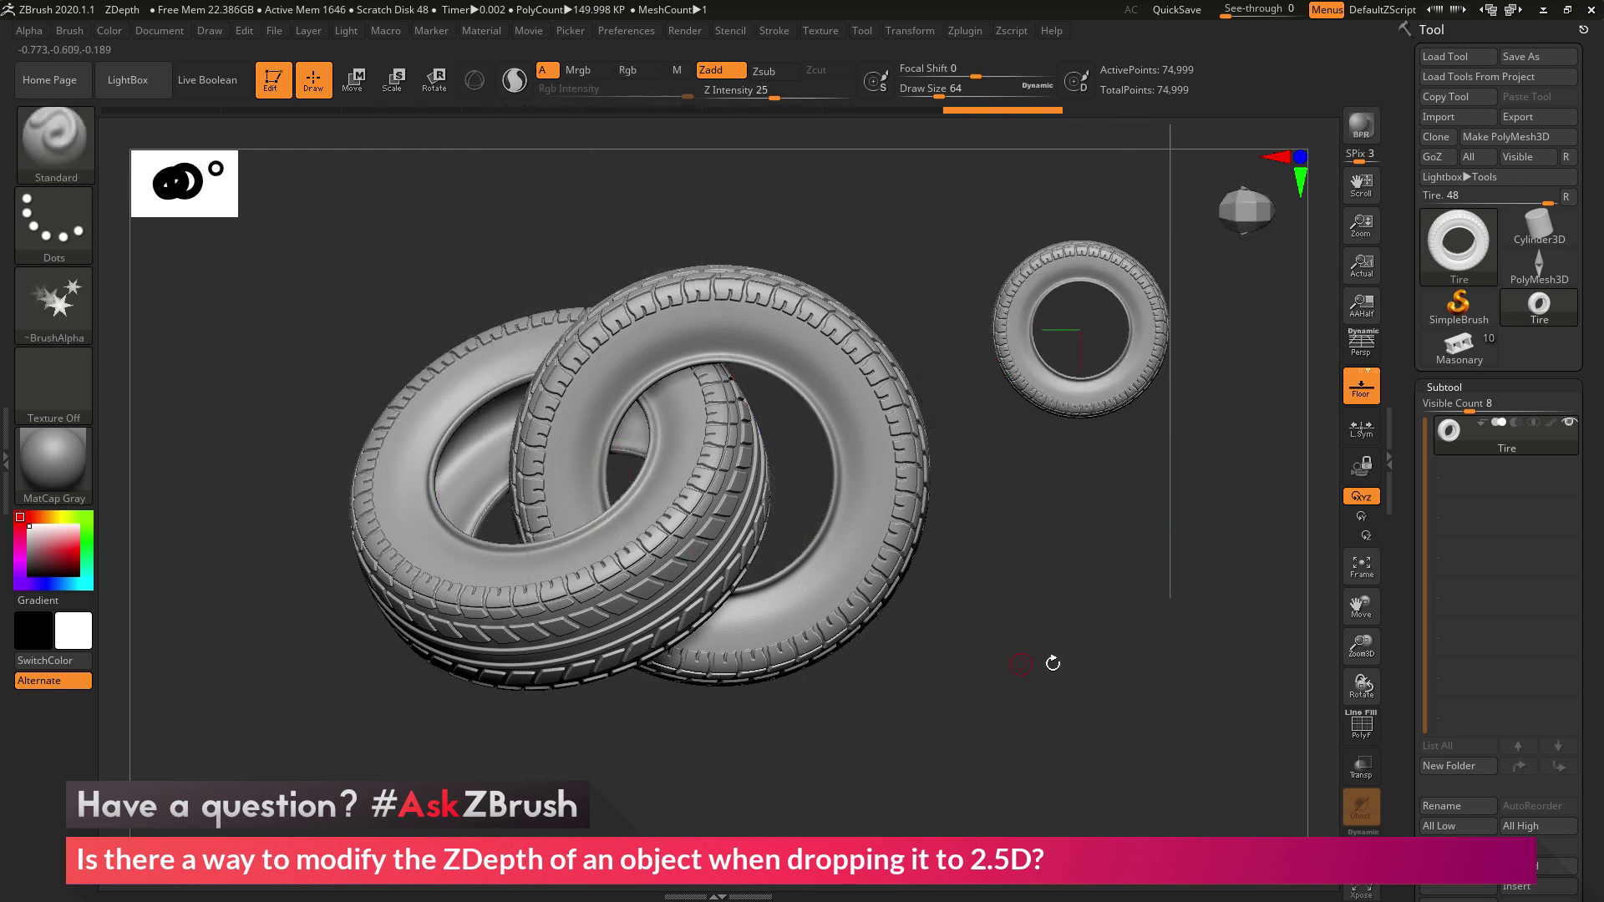
left_click_drag(1036, 597, 1088, 331)
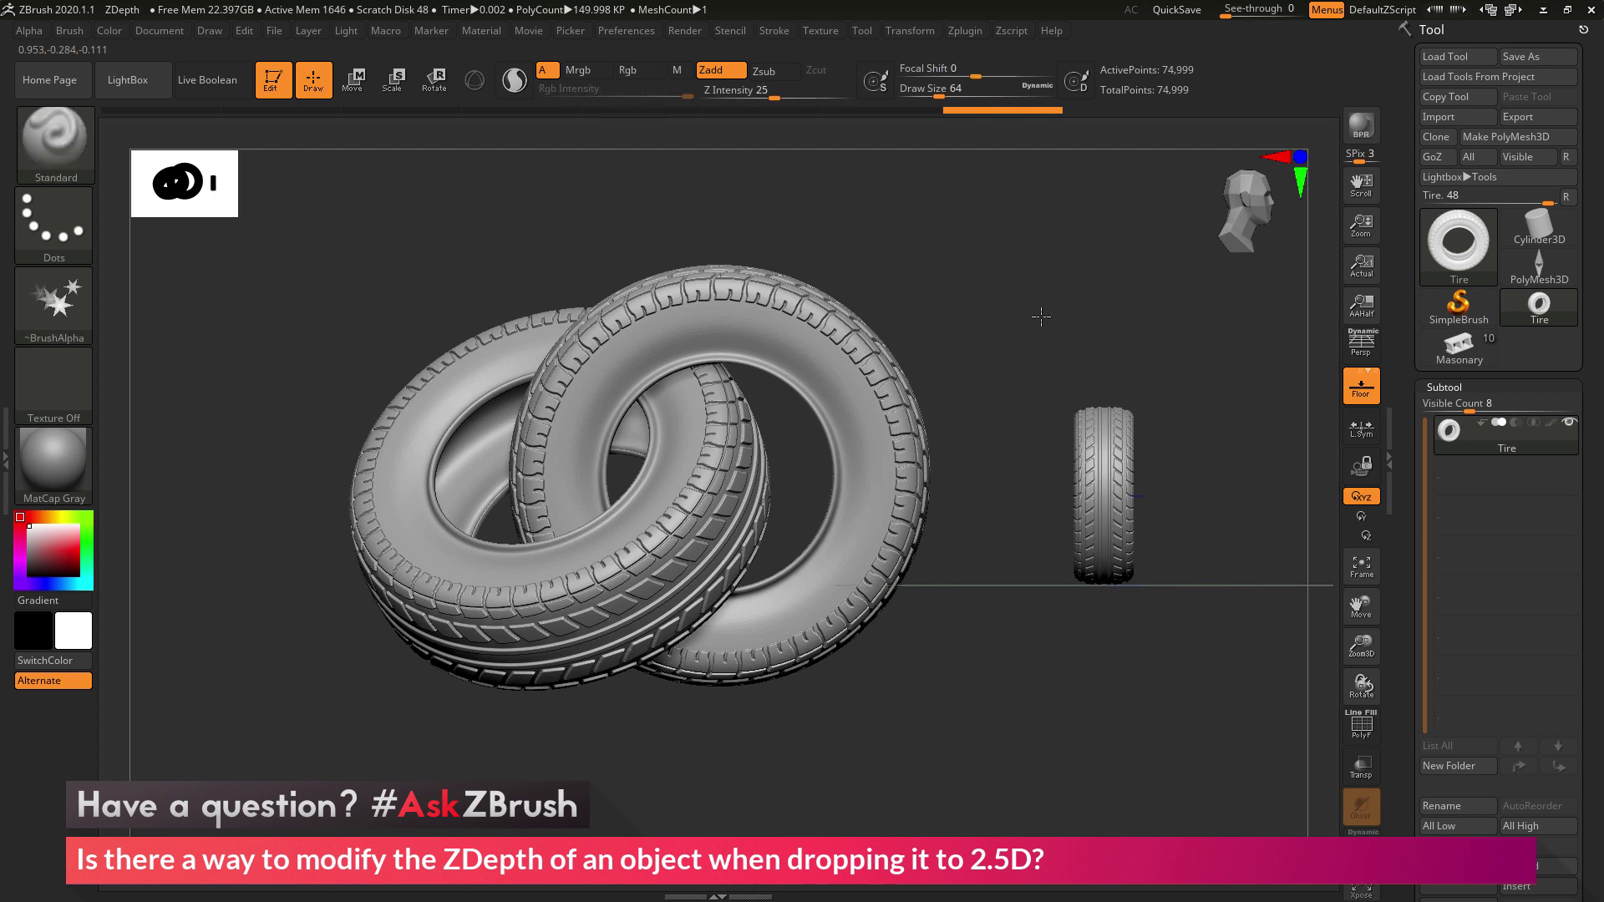
- Move the tire in depth, rotate it front, snapshot it into the pile, and place the next tire lower right
left_click(354, 79)
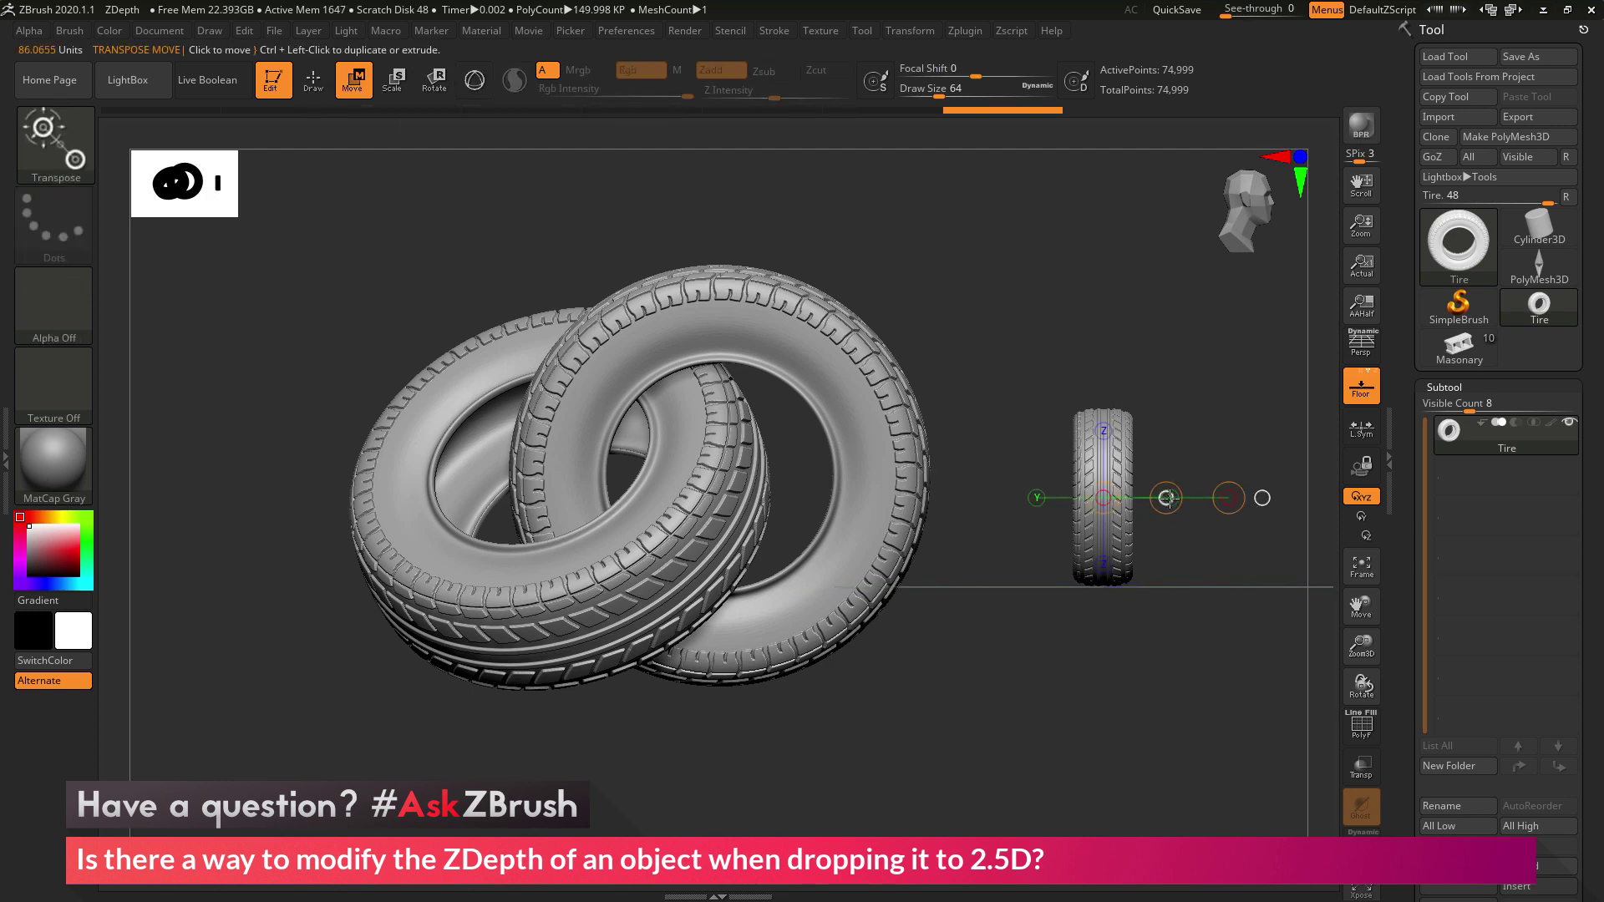
left_click_drag(1166, 498, 1115, 501)
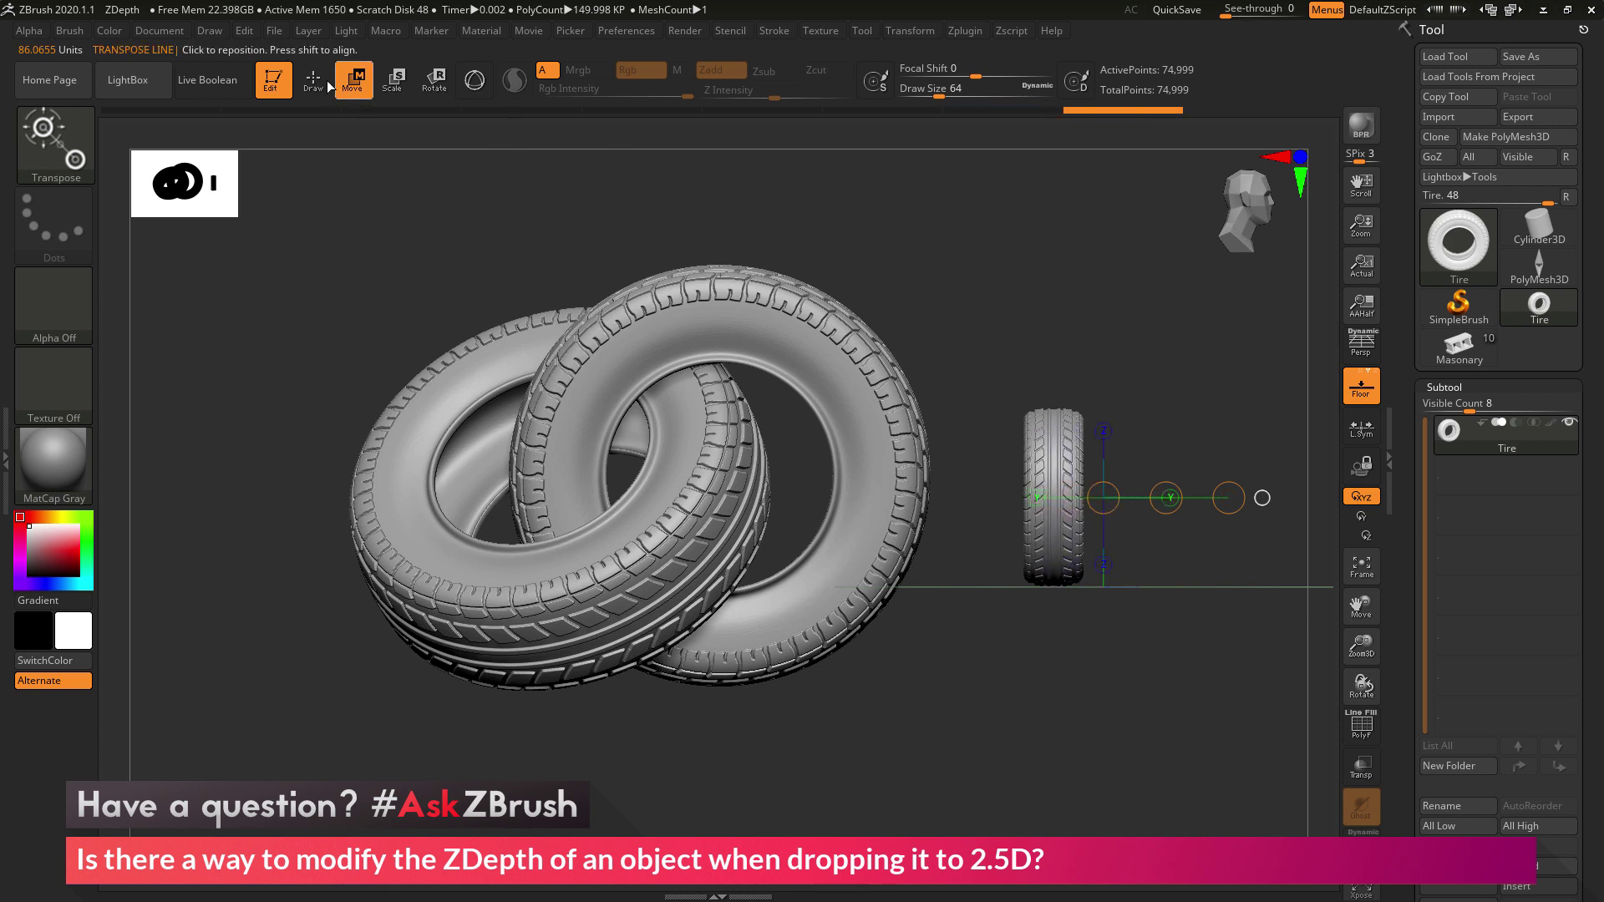
left_click(327, 86)
mouse_move(1167, 358)
left_mouse_down()
mouse_move(1102, 351)
mouse_move(1172, 766)
mouse_move(1234, 601)
mouse_move(1239, 651)
mouse_move(1241, 760)
mouse_move(1169, 562)
mouse_move(1224, 595)
left_mouse_up()
key("shift+s")
left_click_drag(1122, 486, 1229, 618, "alt")
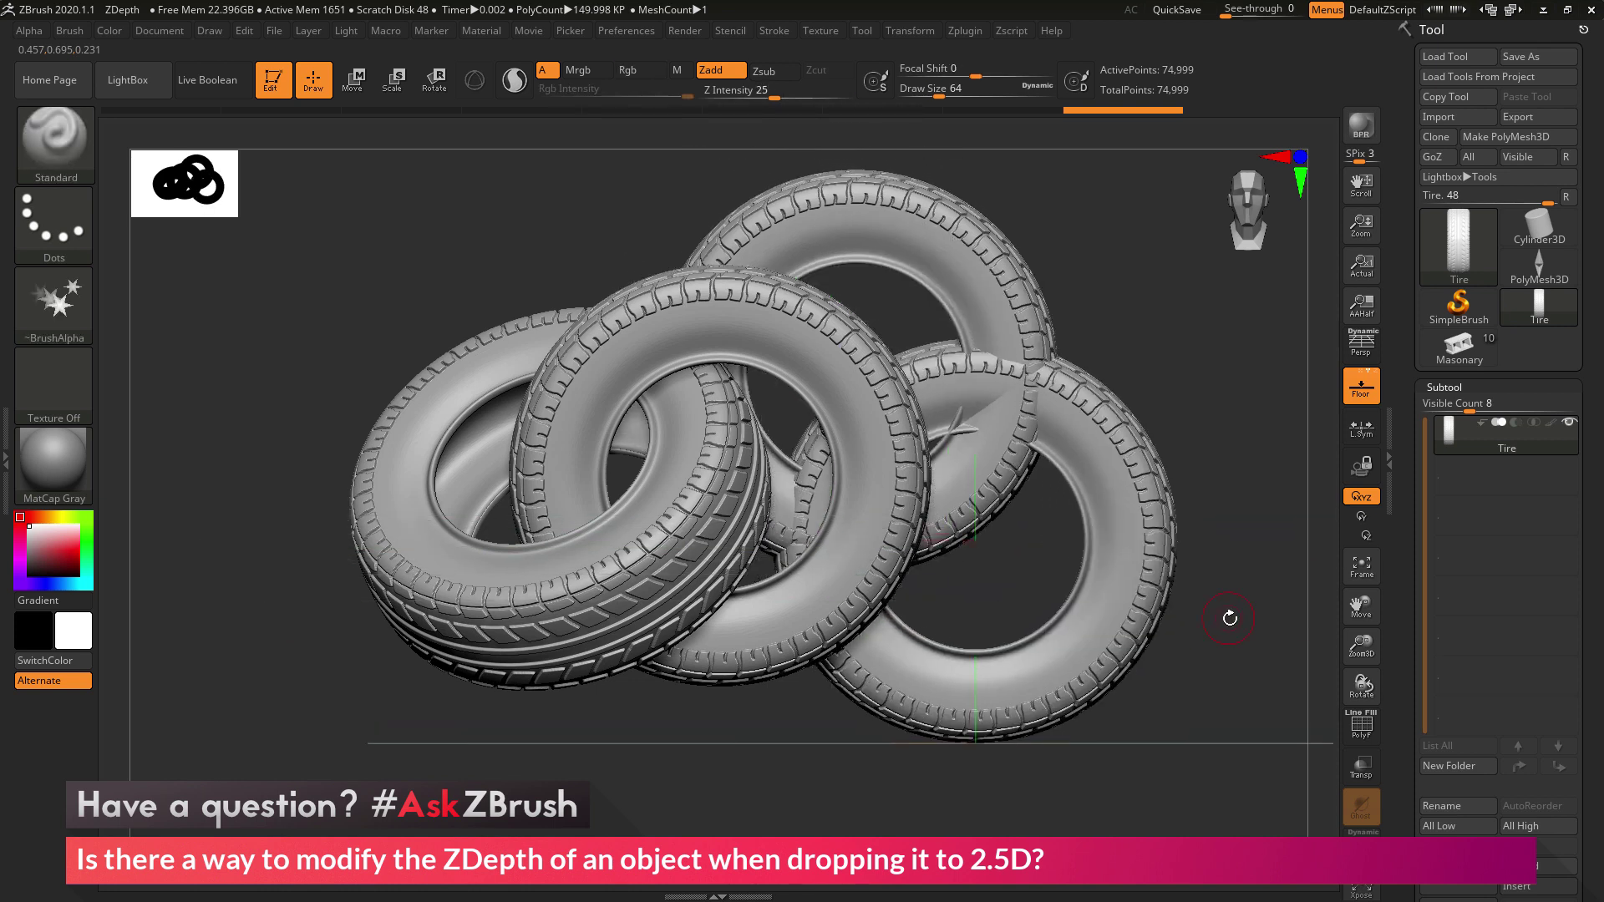
- Switch to the Masonry tool, orbit the cinder block to an angled top view, and snapshot it
left_click(1464, 357)
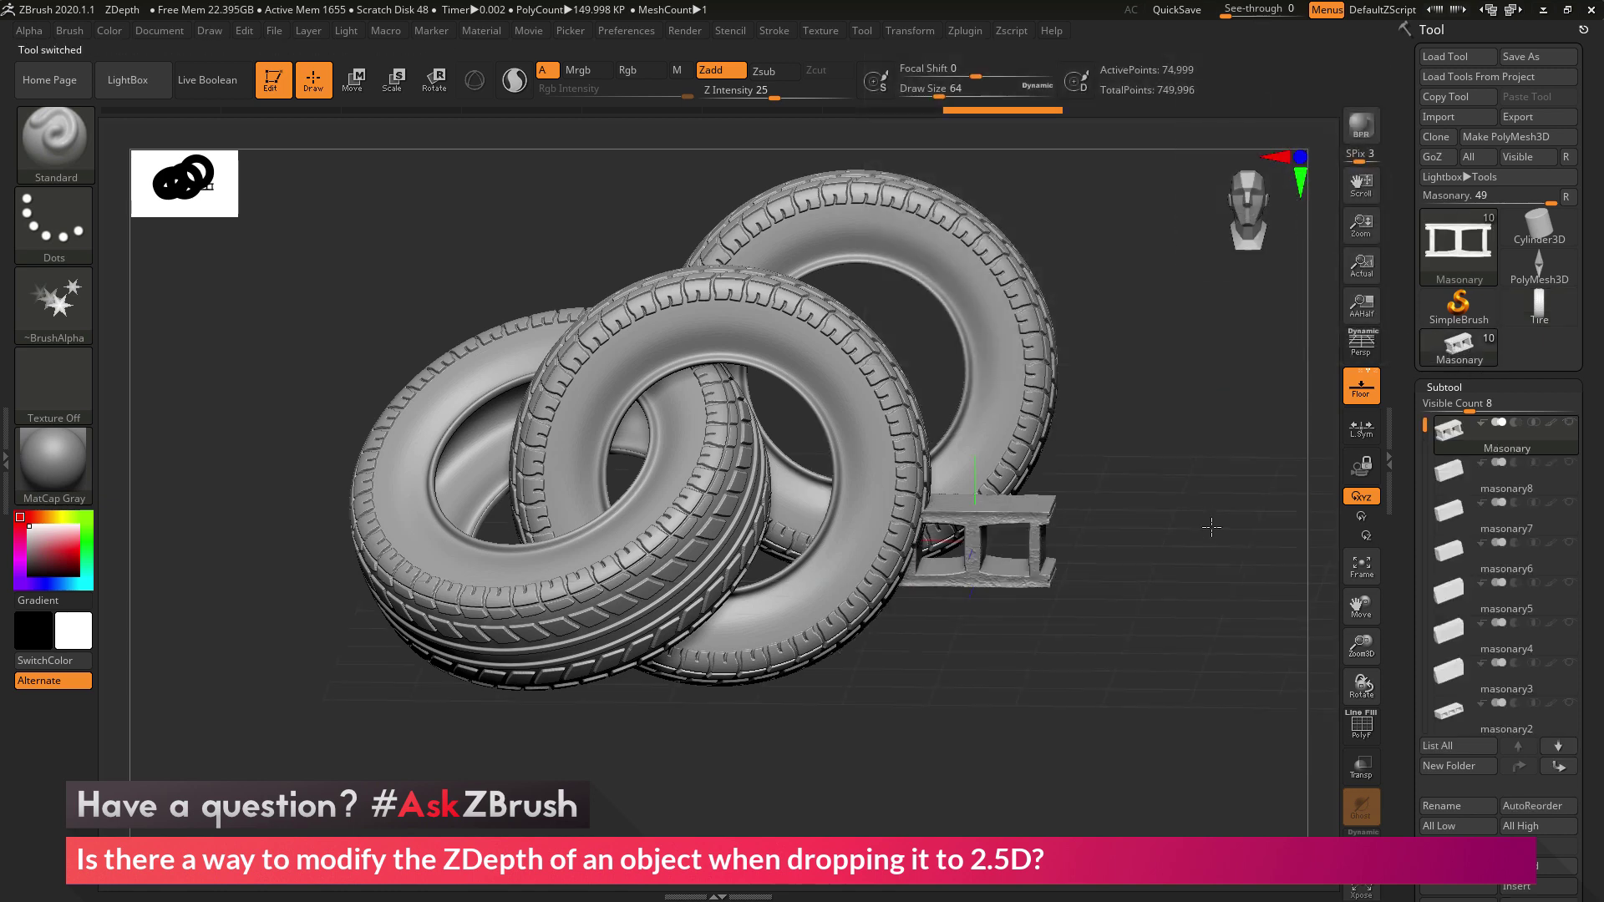
mouse_move(1202, 536)
left_mouse_down()
mouse_move(1220, 505)
mouse_move(1235, 528)
mouse_move(1204, 524)
mouse_move(1228, 497)
mouse_move(1224, 516)
mouse_move(1204, 511)
mouse_move(1170, 279)
mouse_move(1172, 317)
mouse_move(1205, 330)
mouse_move(1127, 379)
mouse_move(1145, 316)
mouse_move(1225, 333)
mouse_move(1217, 313)
mouse_move(1245, 354)
mouse_move(1240, 315)
mouse_move(1250, 328)
left_mouse_up()
key("shift")
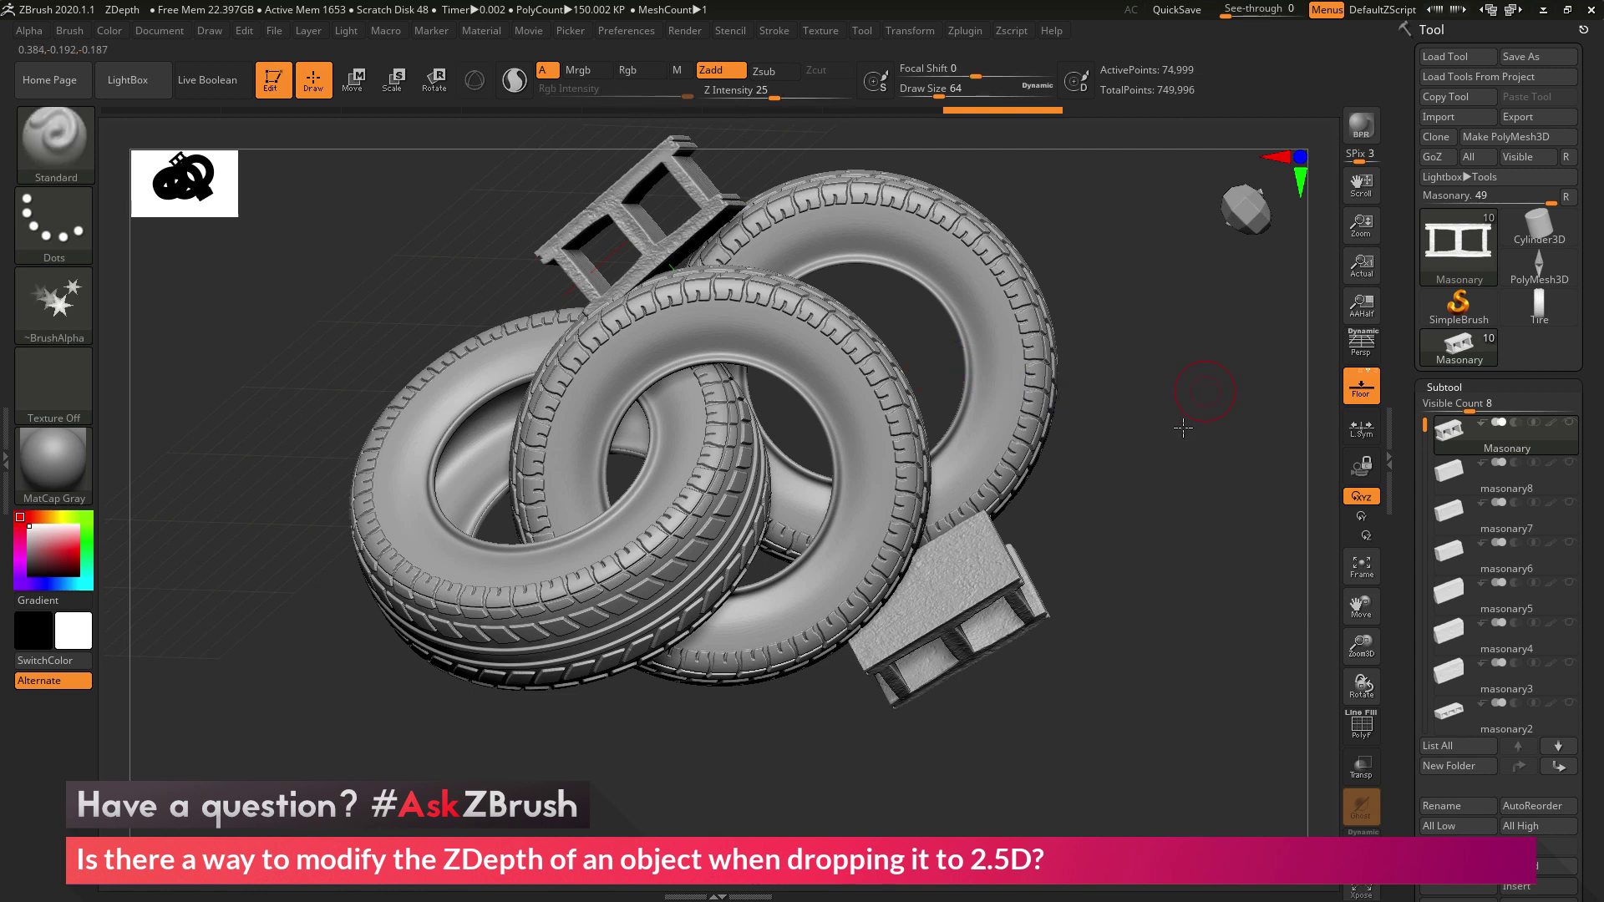
key("ctrl+z")
- Rotate the cinder block to a flat front view, then tilt it upright at a new angle
left_click_drag(1231, 536, 1171, 431)
left_click_drag(1189, 337, 1197, 411)
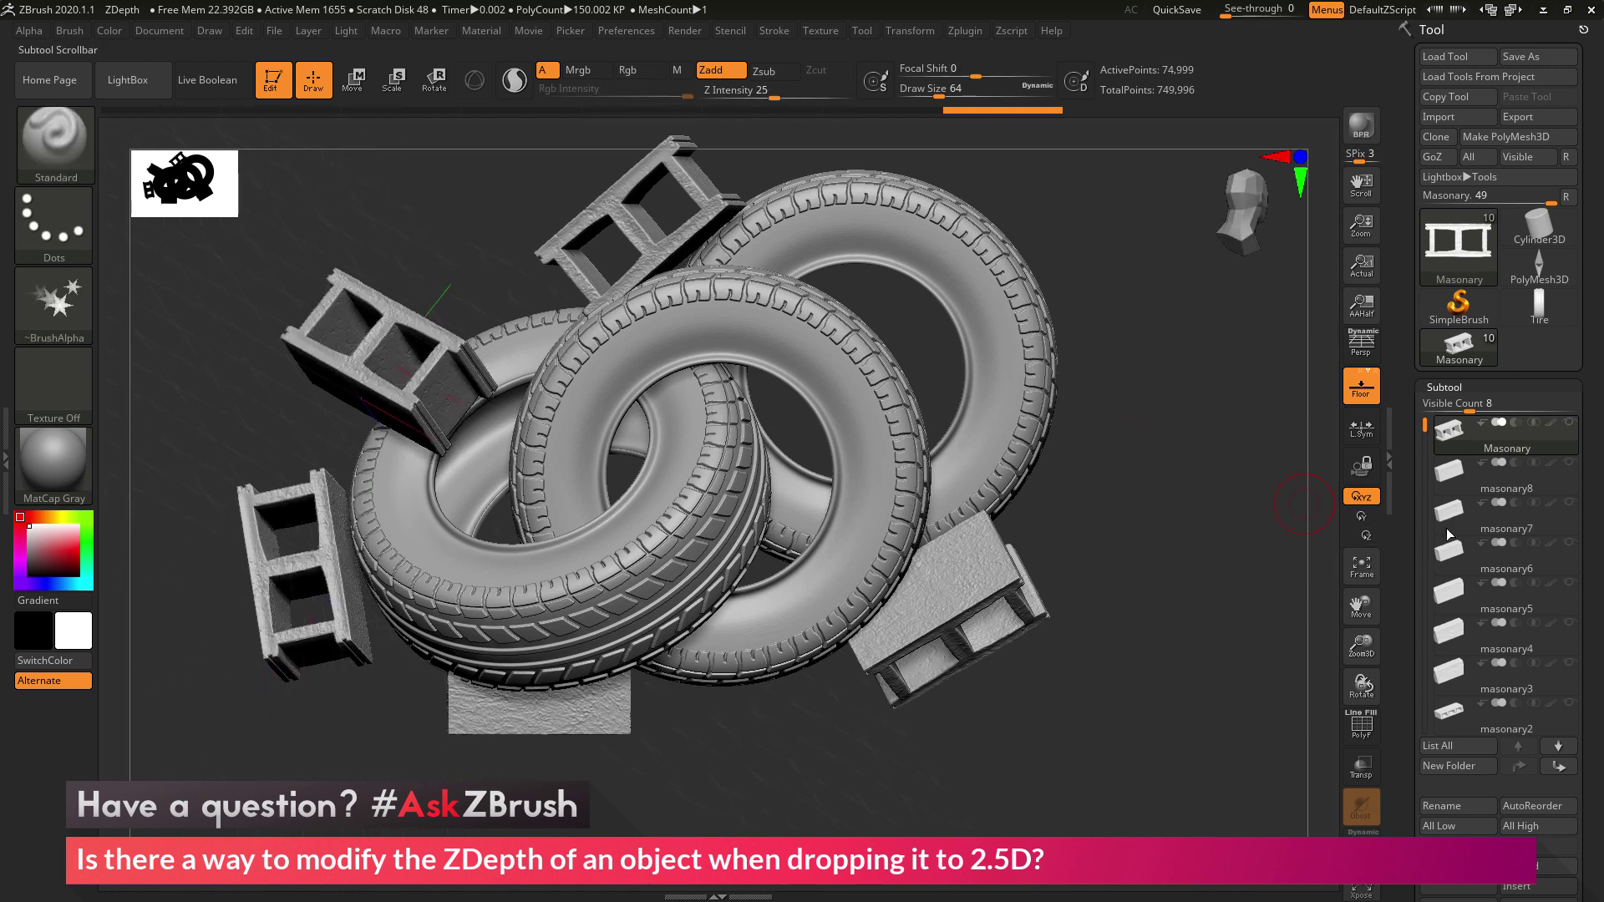
left_click_drag(1135, 461, 1129, 467)
- Select the masonry8 block, rotate it, and slide it left to tuck behind the tires
key("shift")
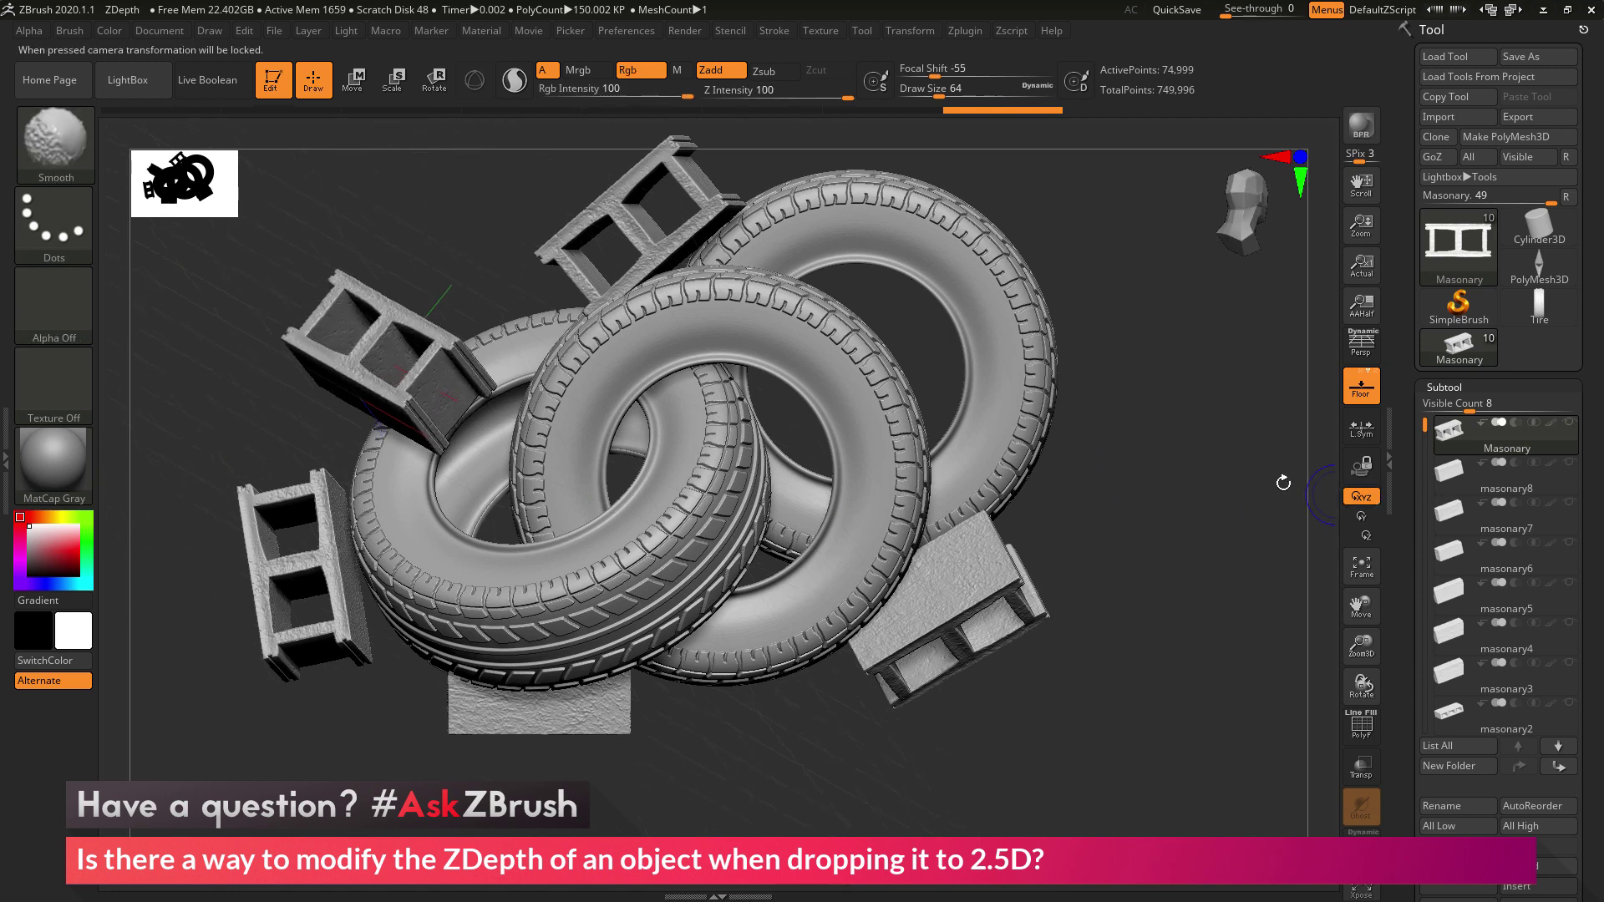
left_click(1503, 476)
mouse_move(1198, 527)
left_mouse_down()
mouse_move(1200, 571)
mouse_move(1239, 492)
mouse_move(1200, 505)
left_mouse_up()
left_click_drag(984, 230, 1200, 330, "alt")
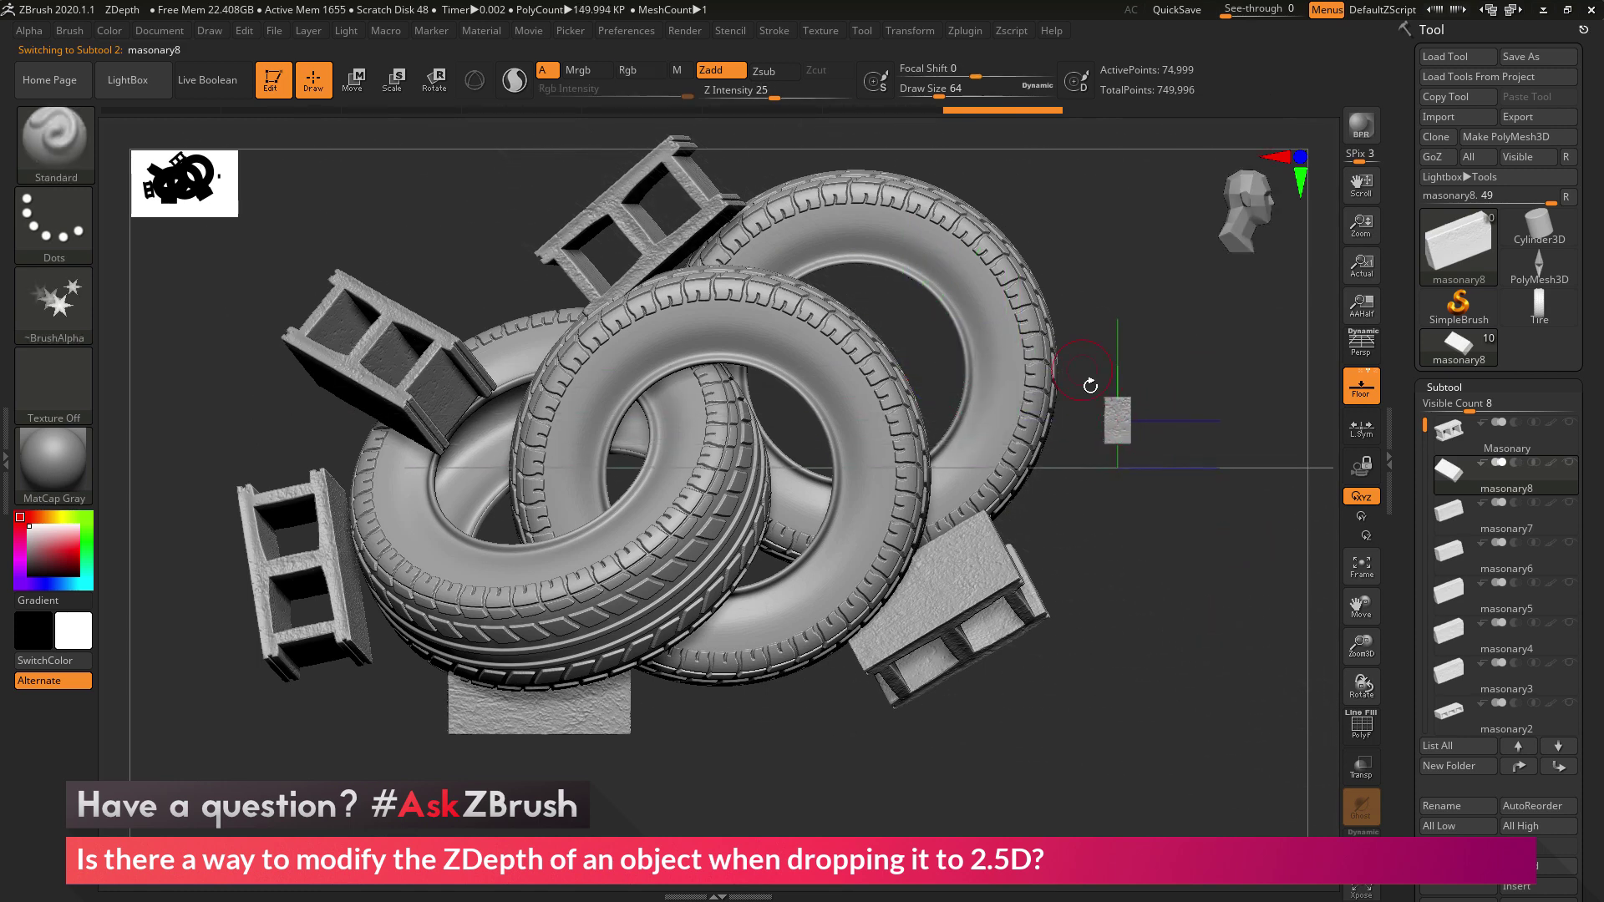
left_click(354, 81)
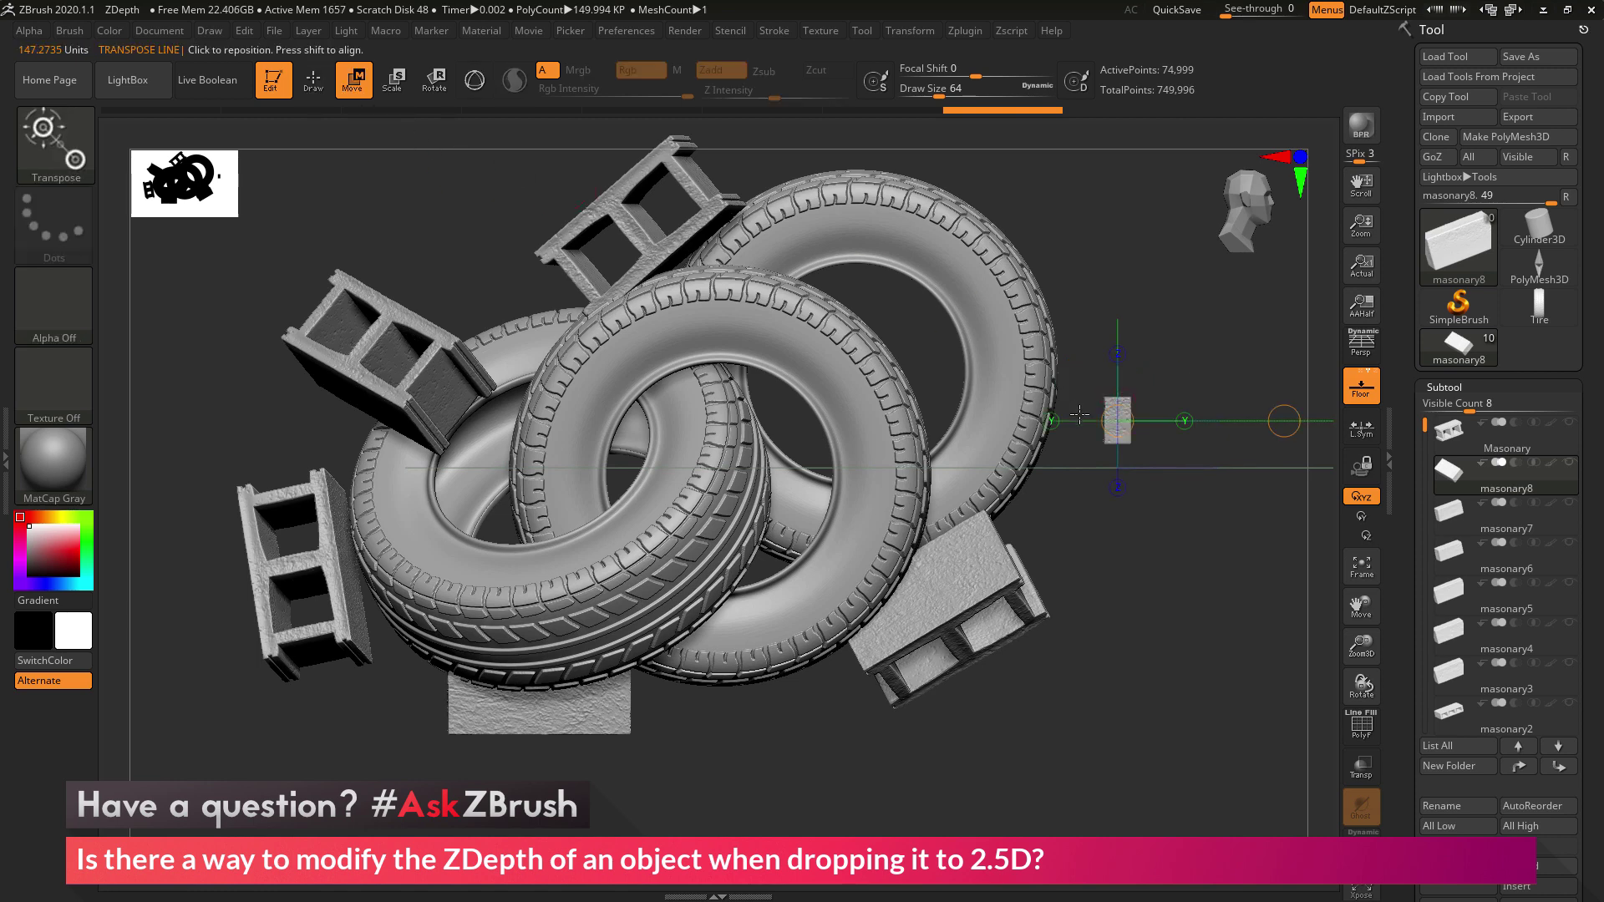
mouse_move(1283, 421)
left_mouse_down()
mouse_move(1248, 426)
mouse_move(1235, 400)
mouse_move(1074, 351)
mouse_move(1203, 347)
mouse_move(1204, 375)
mouse_move(1172, 285)
mouse_move(1178, 337)
mouse_move(1237, 333)
mouse_move(1202, 396)
mouse_move(1217, 638)
mouse_move(1186, 618)
left_mouse_up()
key("q")
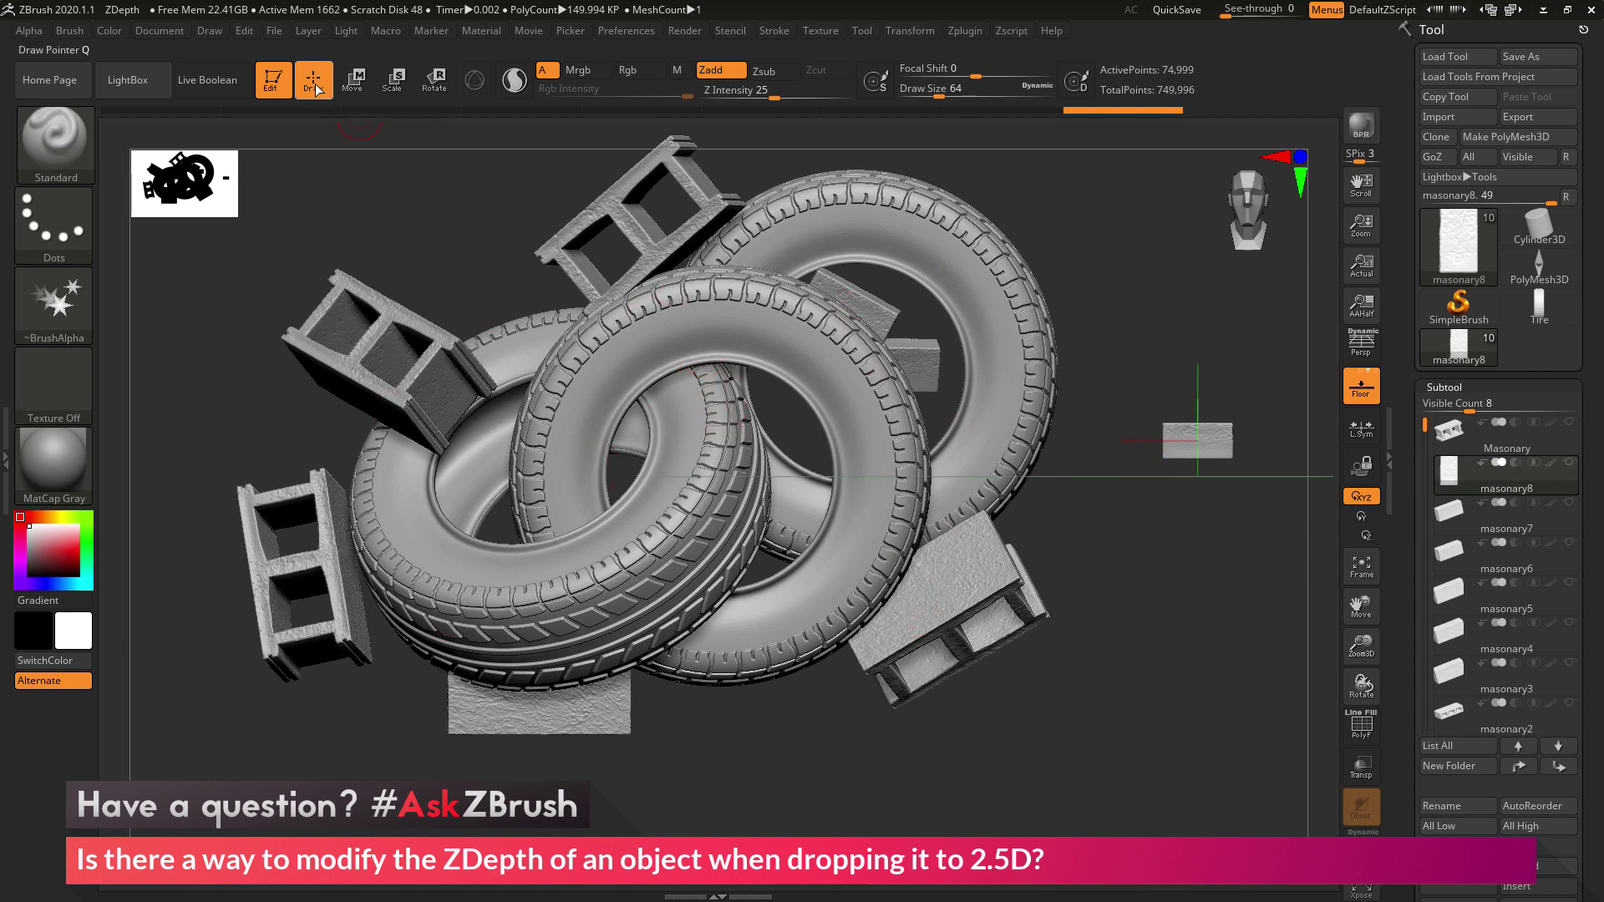
- Nudge the block down-right, then grab the canvas depth as alpha ZGrab02 with GrabDoc
mouse_move(1140, 337)
left_mouse_down()
mouse_move(1139, 300)
mouse_move(1144, 405)
mouse_move(1320, 623)
left_mouse_up()
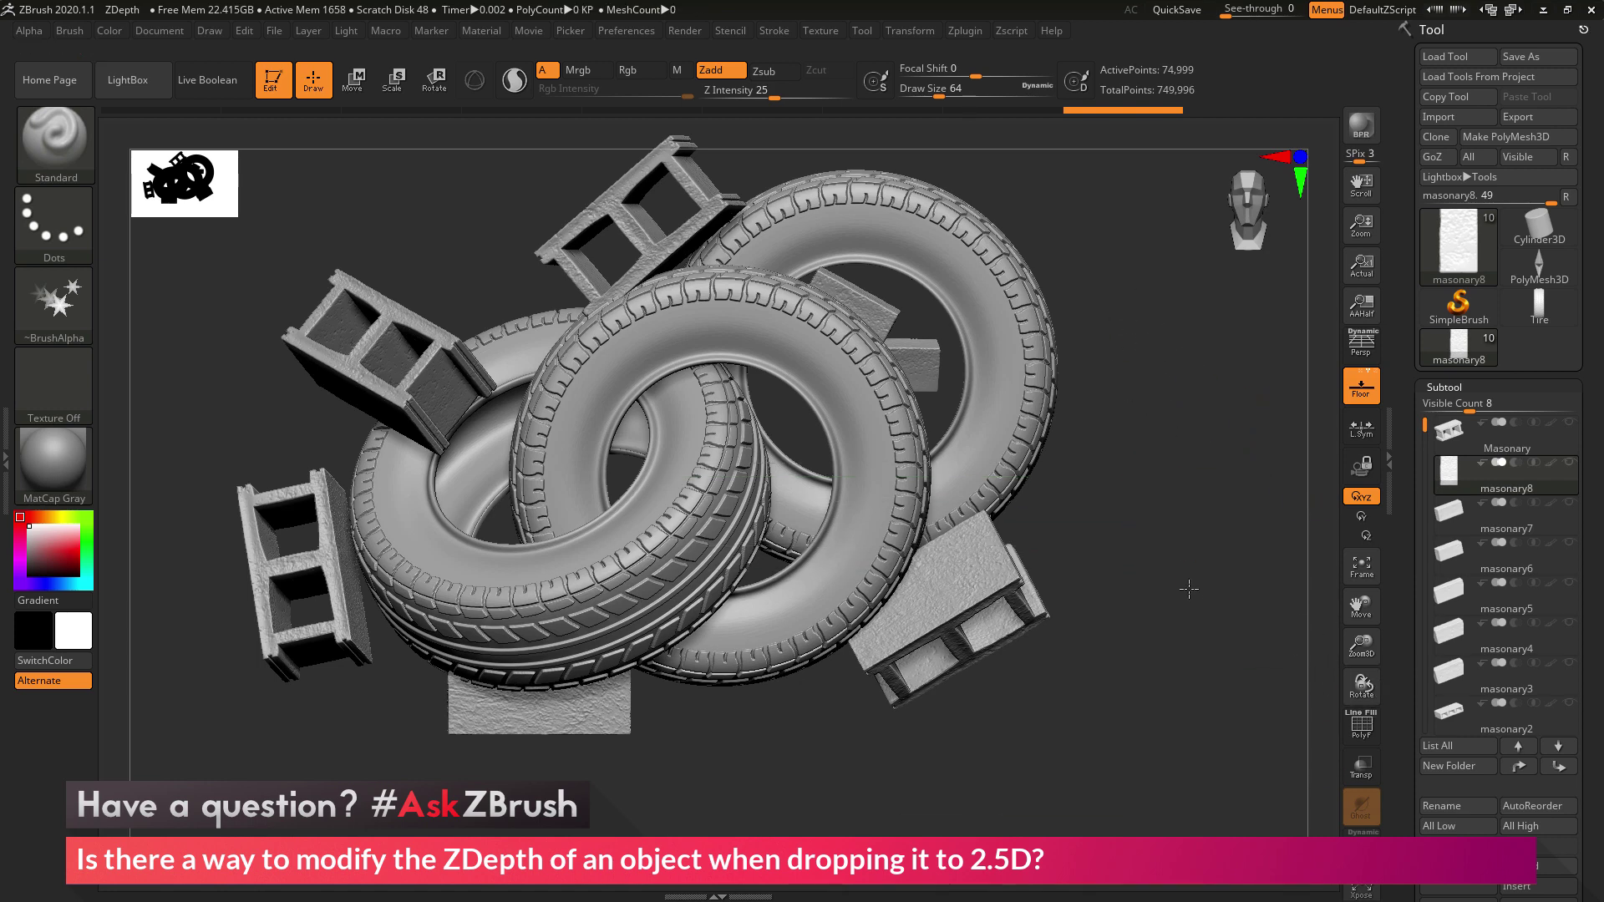
left_click(30, 31)
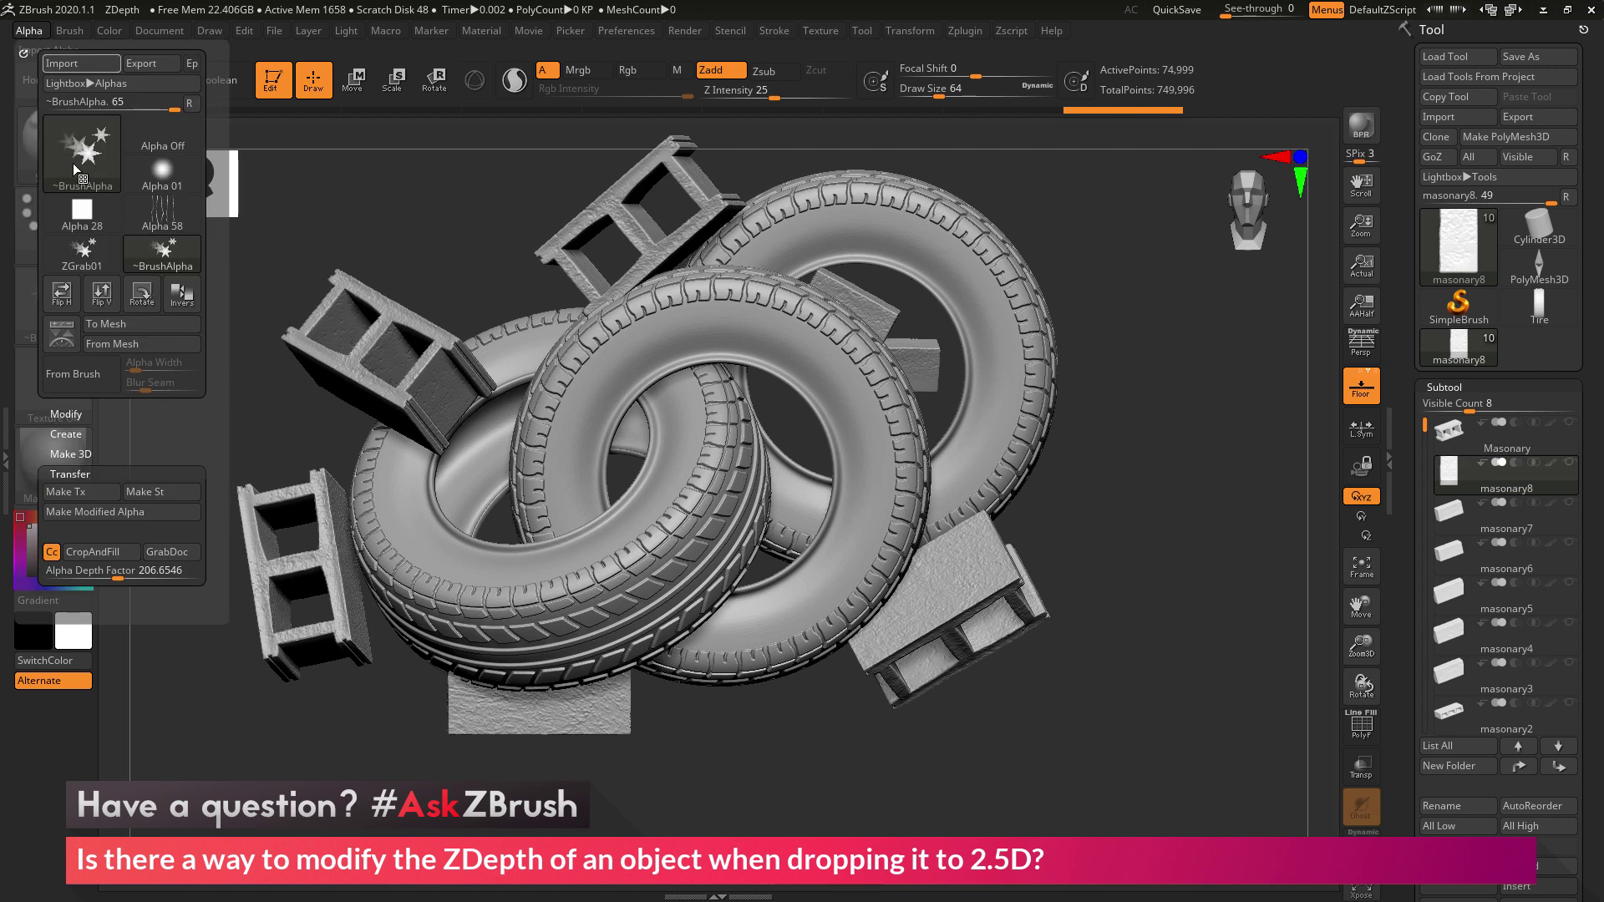
left_click(166, 552)
mouse_move(80, 150)
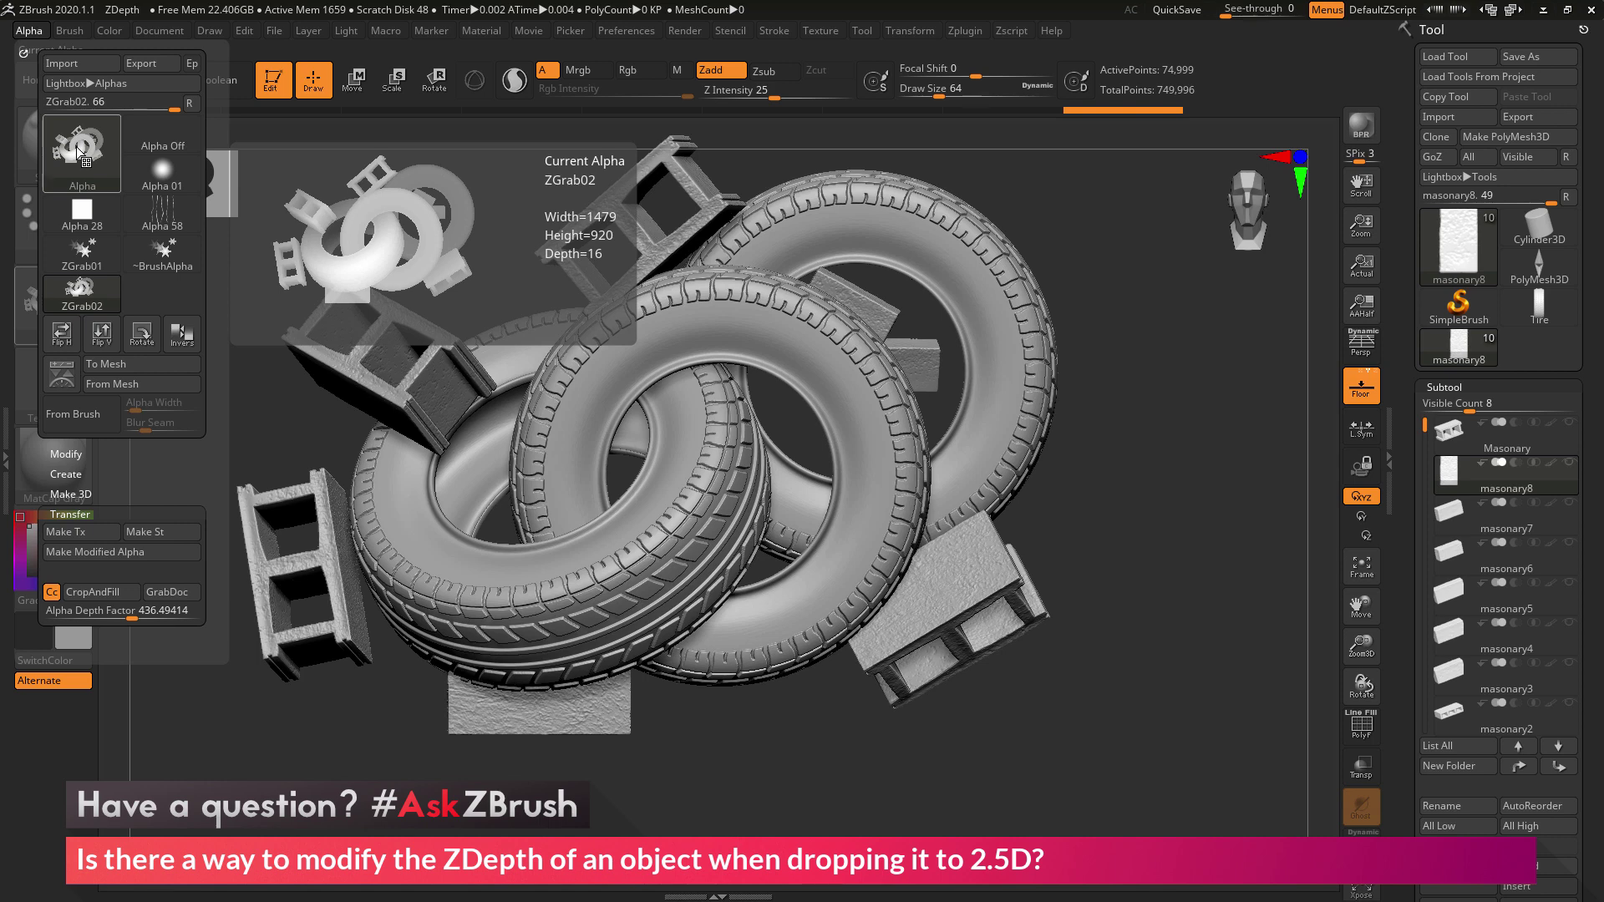
mouse_move(92, 304)
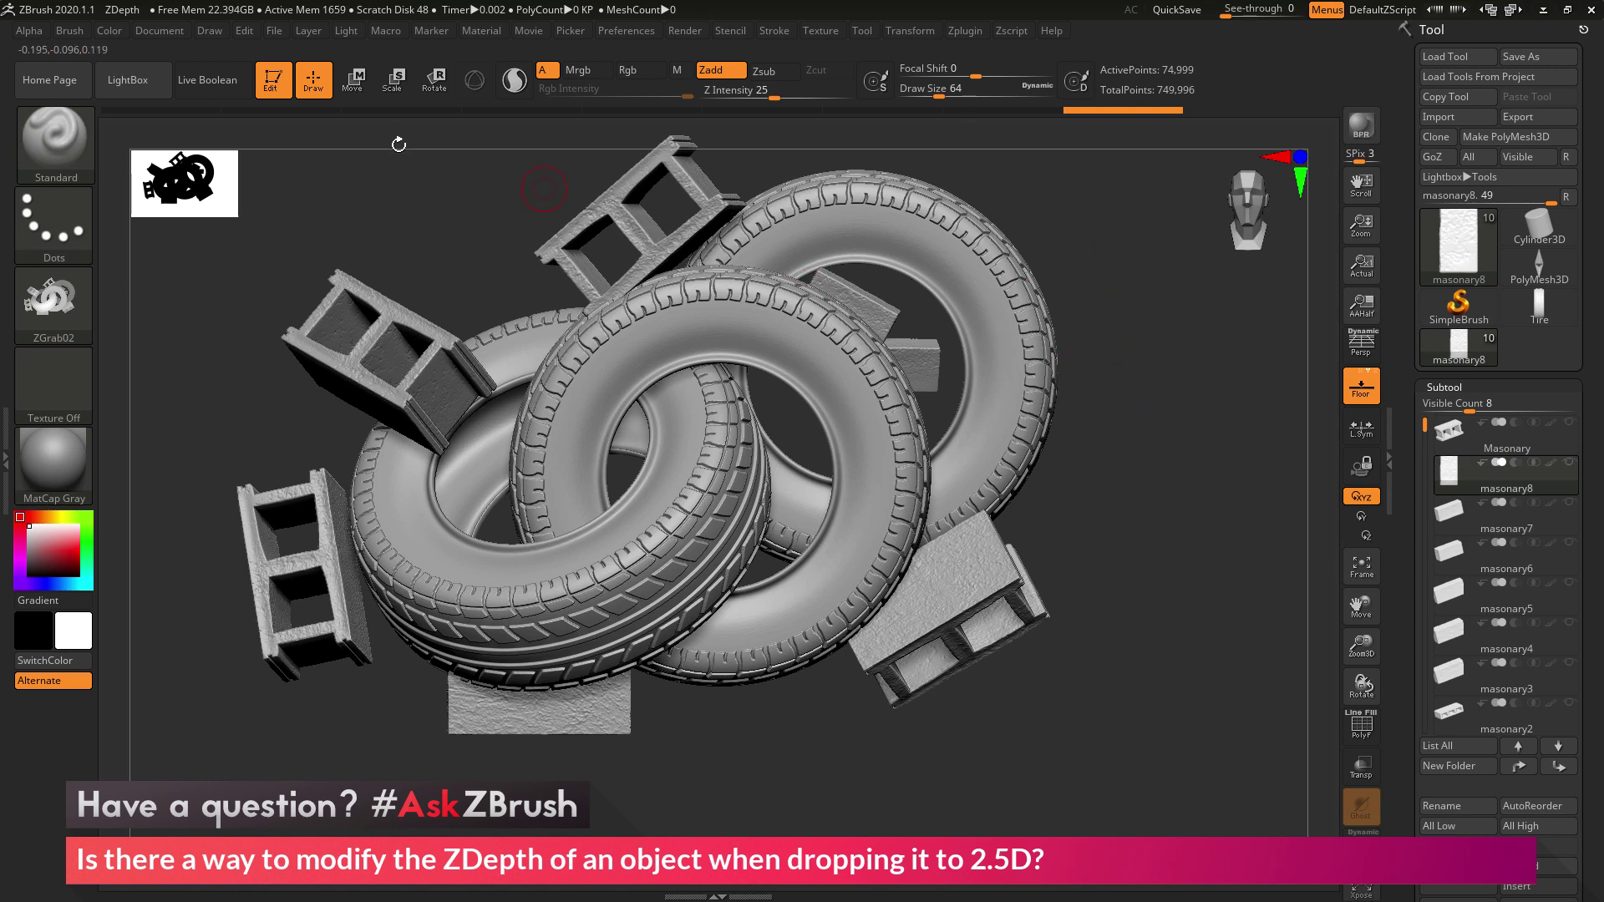
- Switch the scene to 2.5D and scroll the wrapping pile to rest slightly left of centre
left_click(276, 89)
left_click(139, 125)
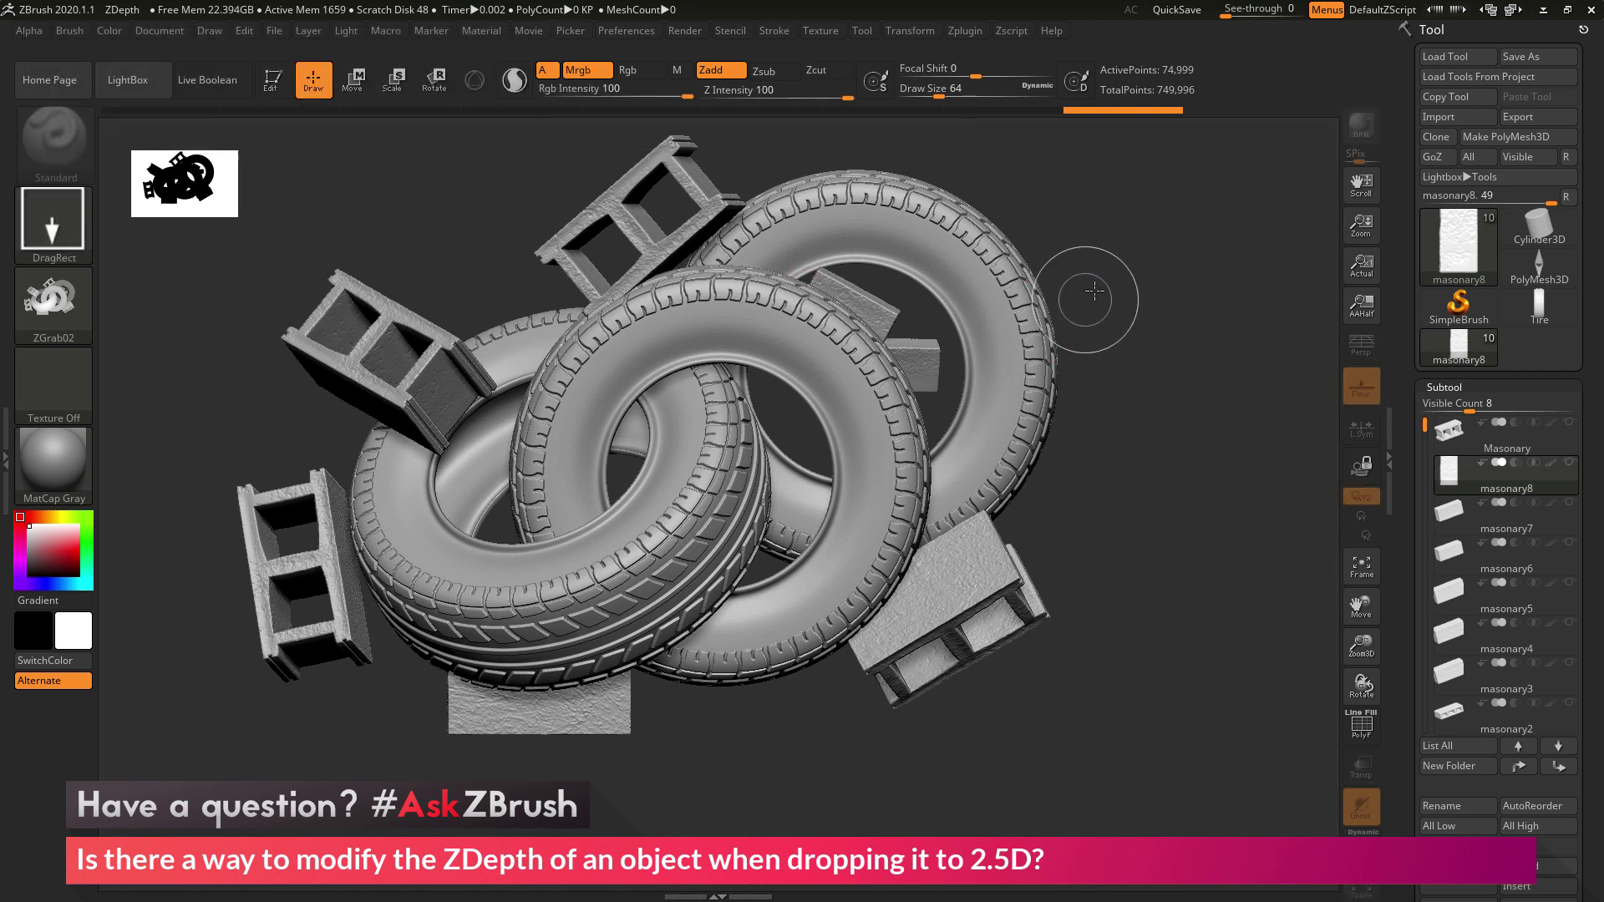
mouse_move(133, 301)
left_mouse_down()
mouse_move(405, 361)
mouse_move(526, 448)
mouse_move(604, 604)
mouse_move(623, 469)
mouse_move(684, 426)
mouse_move(716, 454)
mouse_move(568, 412)
mouse_move(598, 404)
mouse_move(691, 519)
mouse_move(766, 526)
mouse_move(795, 504)
mouse_move(737, 465)
left_mouse_up()
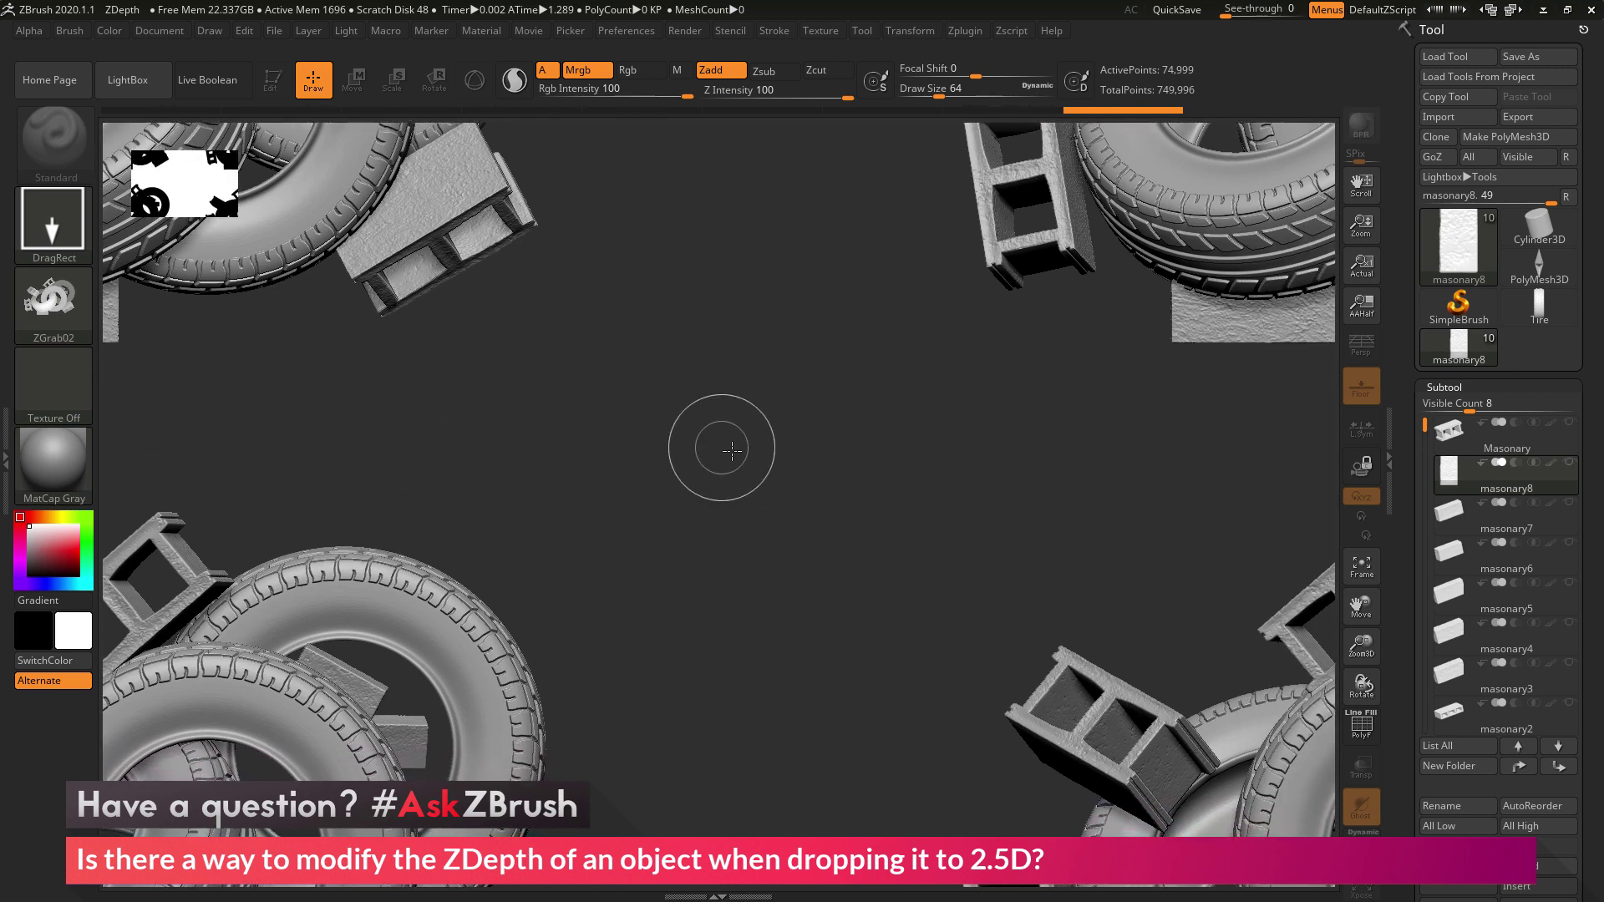
mouse_move(816, 437)
left_mouse_down()
mouse_move(727, 655)
mouse_move(691, 426)
mouse_move(555, 526)
mouse_move(454, 441)
mouse_move(680, 244)
mouse_move(578, 190)
mouse_move(367, 367)
mouse_move(544, 306)
mouse_move(534, 361)
left_mouse_up()
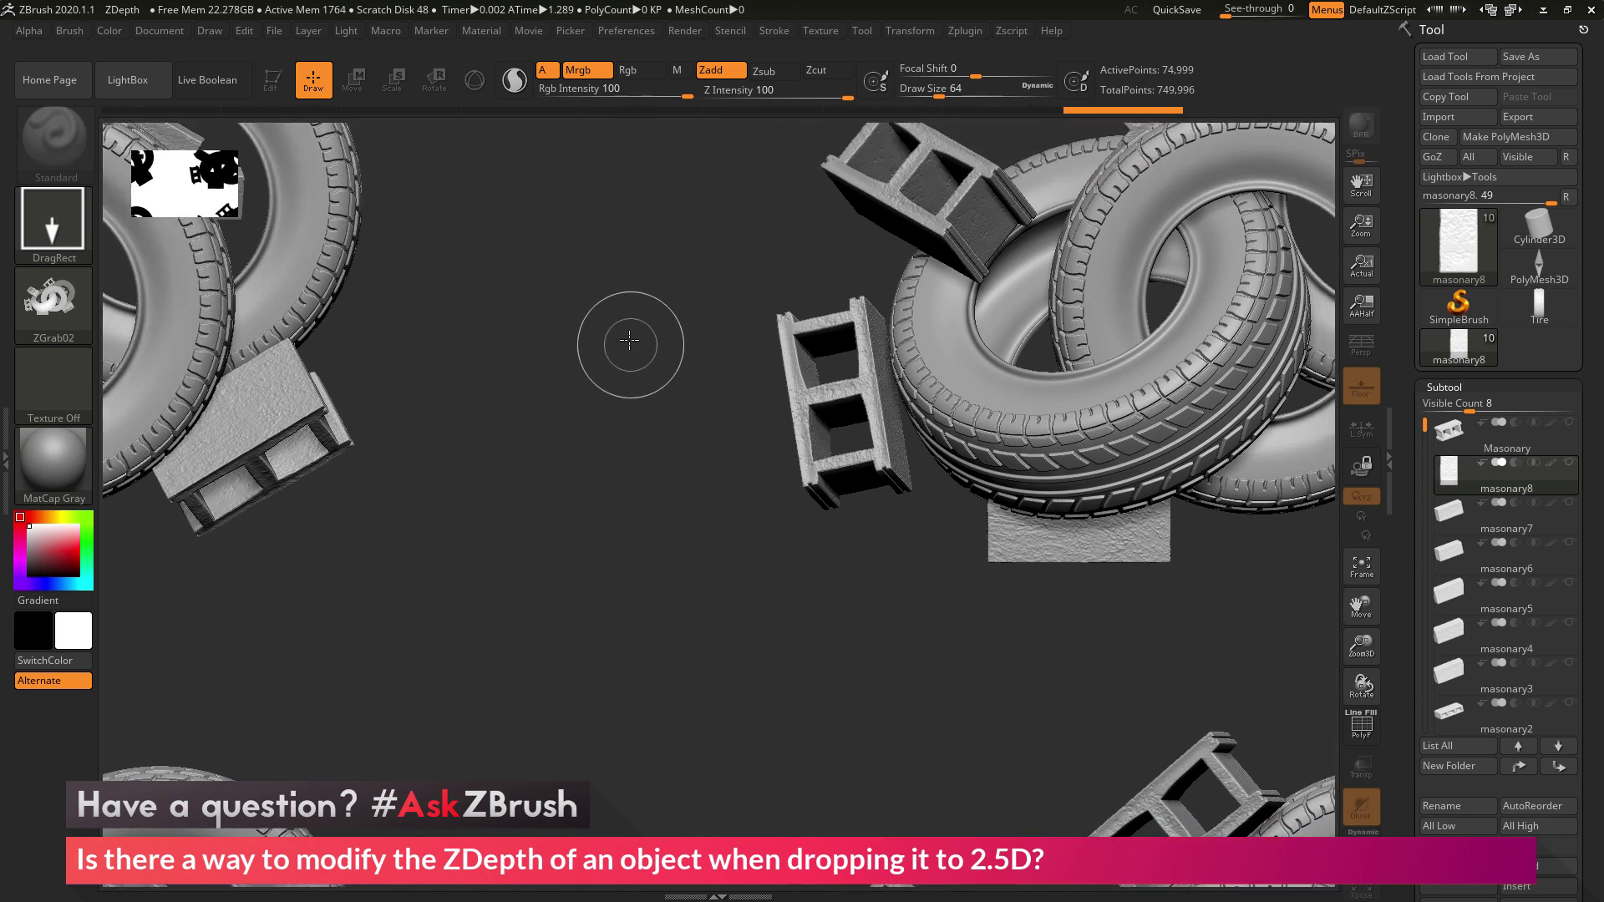
mouse_move(630, 338)
left_mouse_down()
mouse_move(559, 412)
mouse_move(849, 387)
mouse_move(1135, 418)
left_mouse_up()
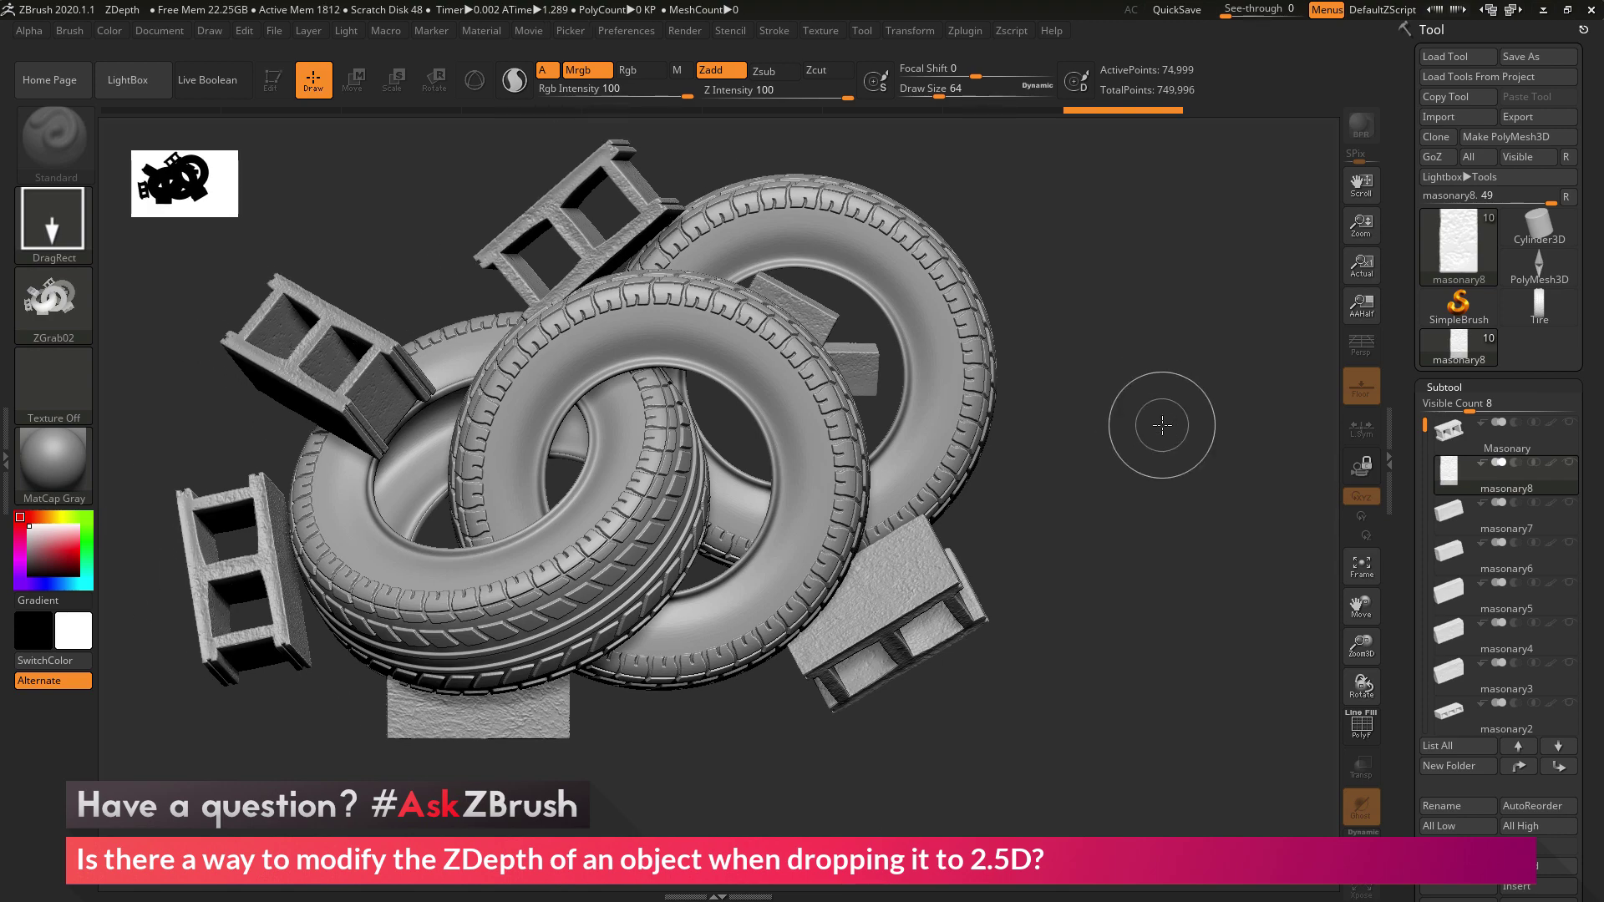